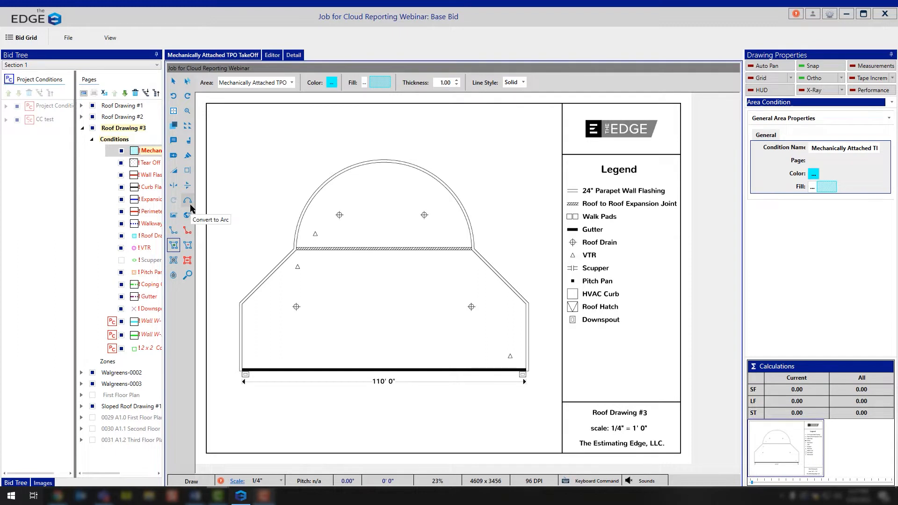
Step: Trace the roof's left side and dome as a Mechanically Attached TPO area from the gutter's left end, converting the dome edge to an arc
{"action": "left_click", "coordinate": [176, 254]}
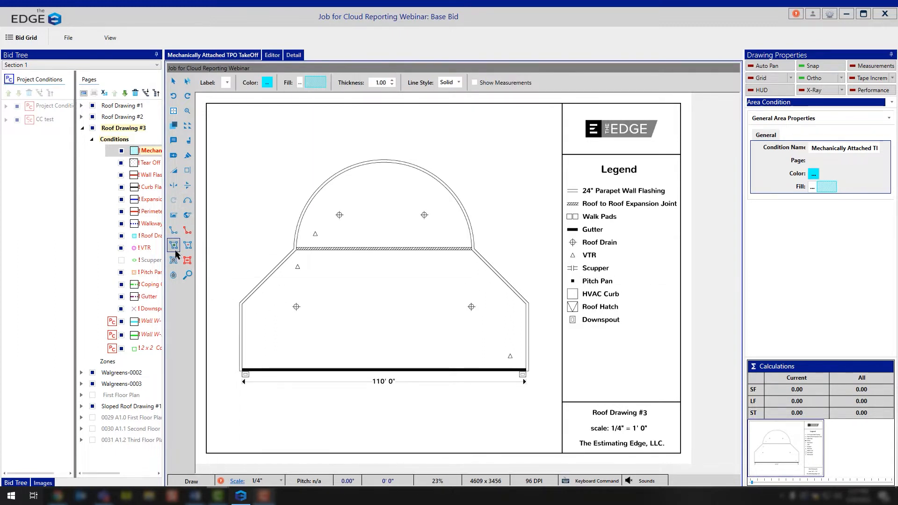
{"action": "left_click", "coordinate": [244, 372]}
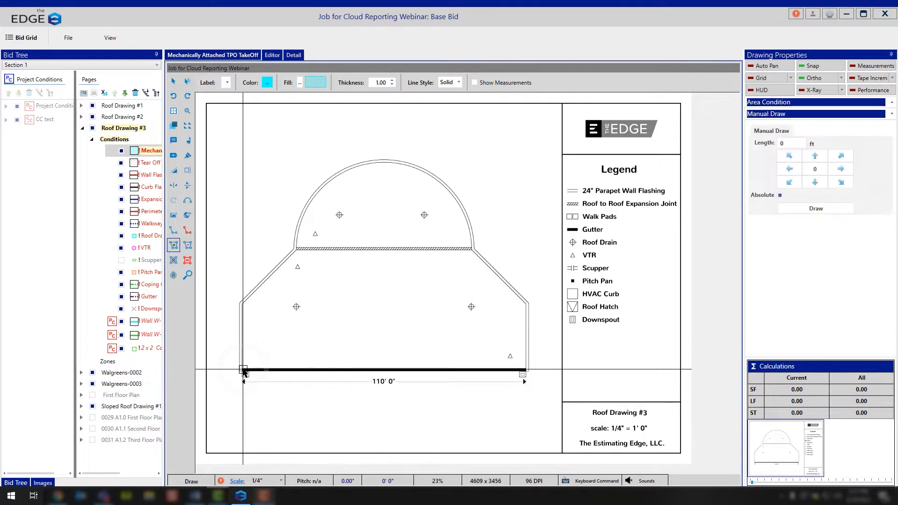
{"action": "left_click", "coordinate": [243, 305]}
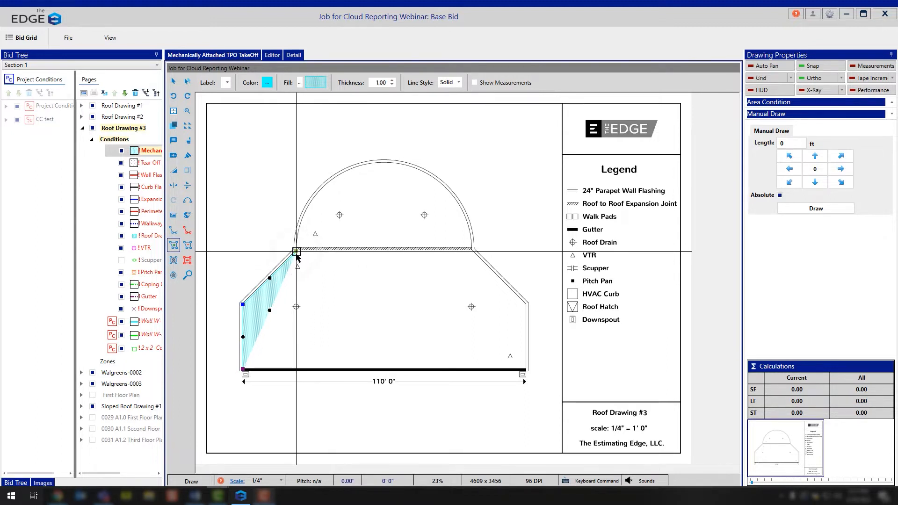
{"action": "left_click", "coordinate": [303, 254]}
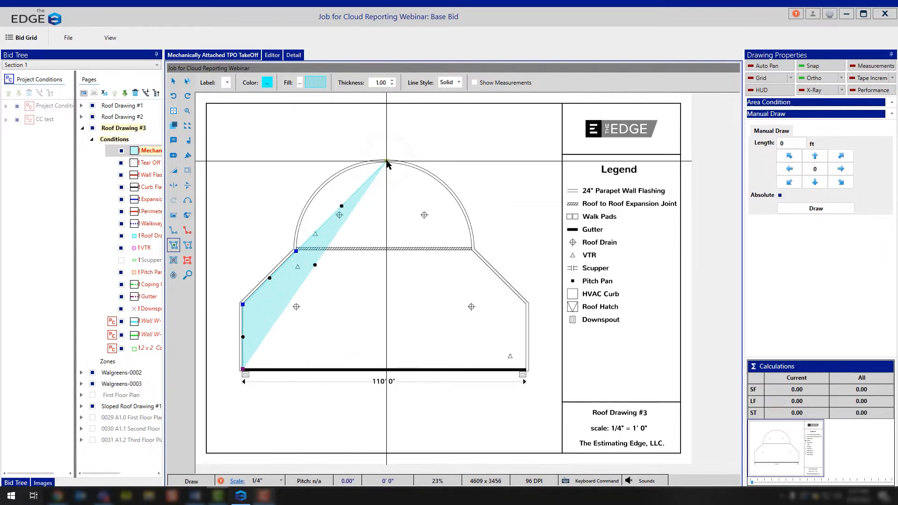
{"action": "left_click", "coordinate": [386, 161]}
{"action": "left_click", "coordinate": [474, 249]}
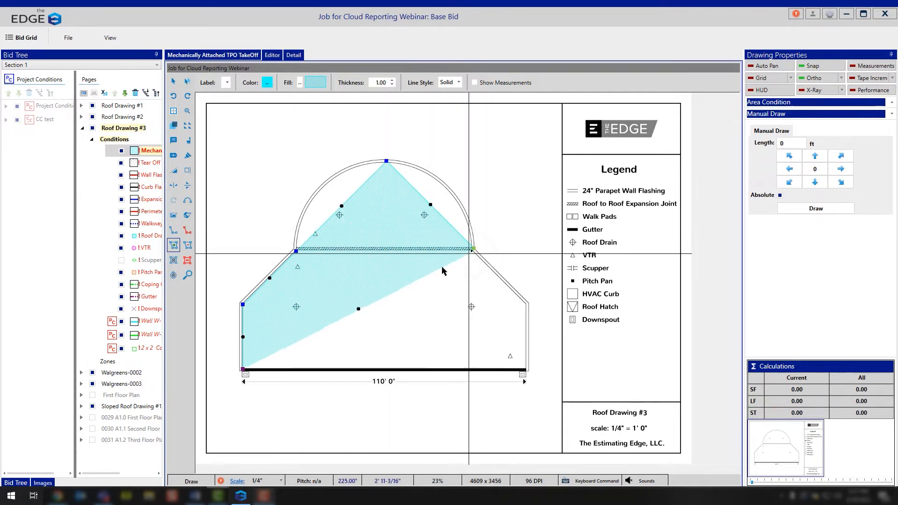
{"action": "left_click", "coordinate": [190, 202]}
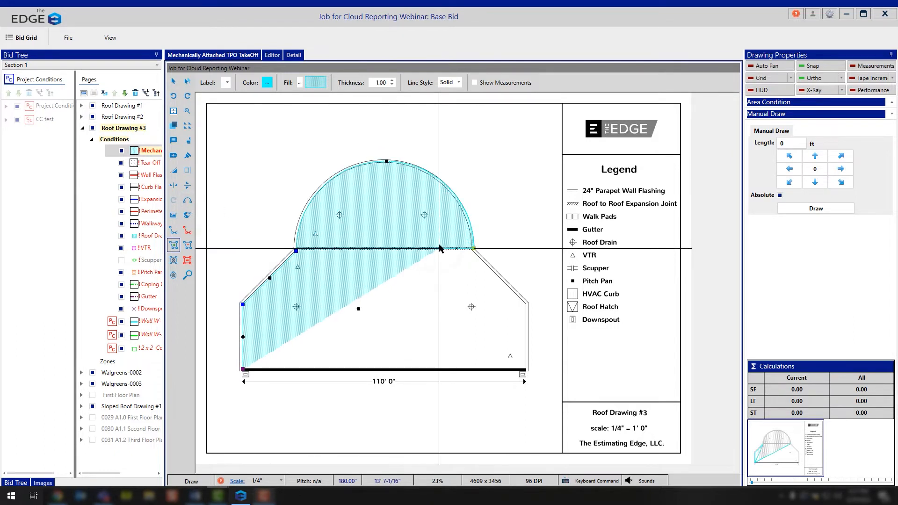
Step: Complete the TPO roof area along the right diagonal and right side to the gutter's right end, ending the shape
{"action": "left_click", "coordinate": [526, 301]}
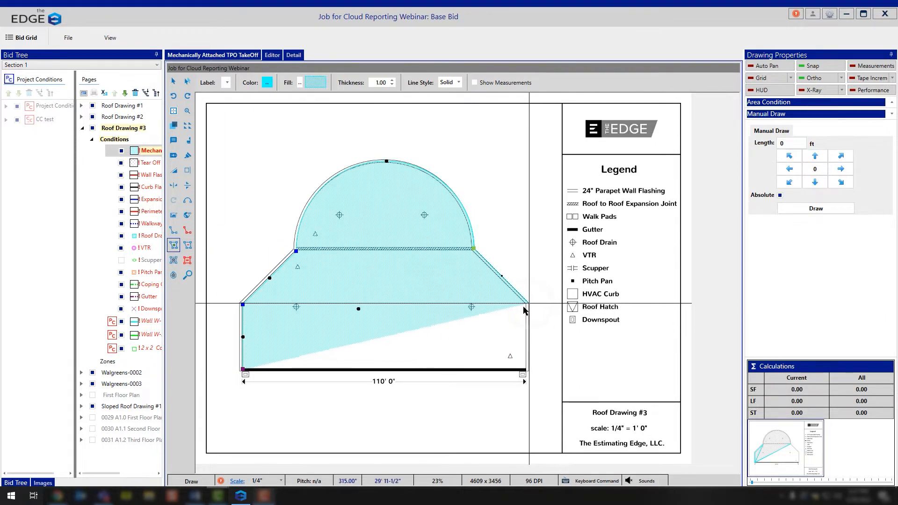
{"action": "left_click", "coordinate": [528, 371]}
{"action": "right_click", "coordinate": [514, 346]}
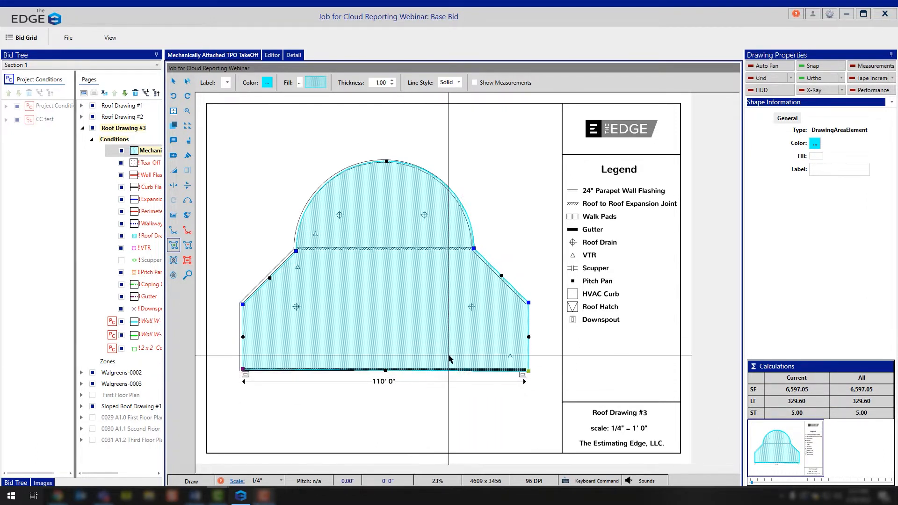
Step: Deduct a small L-shaped area of about 29 SF from the middle of the lower roof section
{"action": "left_click", "coordinate": [189, 247]}
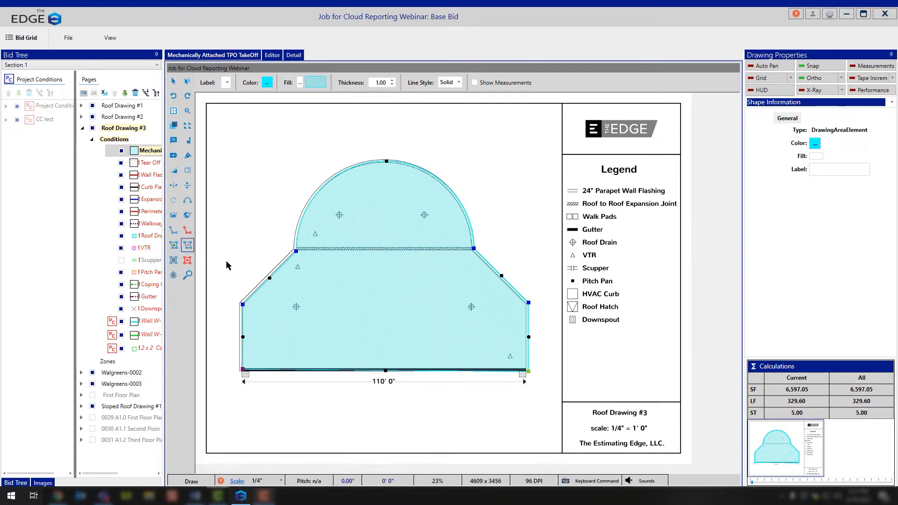
{"action": "left_click", "coordinate": [355, 277]}
{"action": "left_click", "coordinate": [369, 276]}
{"action": "left_click", "coordinate": [369, 288]}
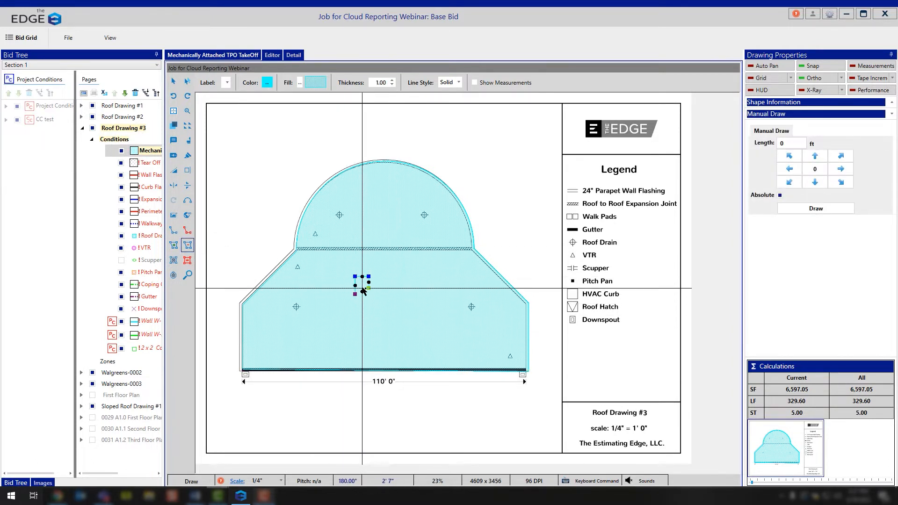
{"action": "left_click", "coordinate": [359, 287]}
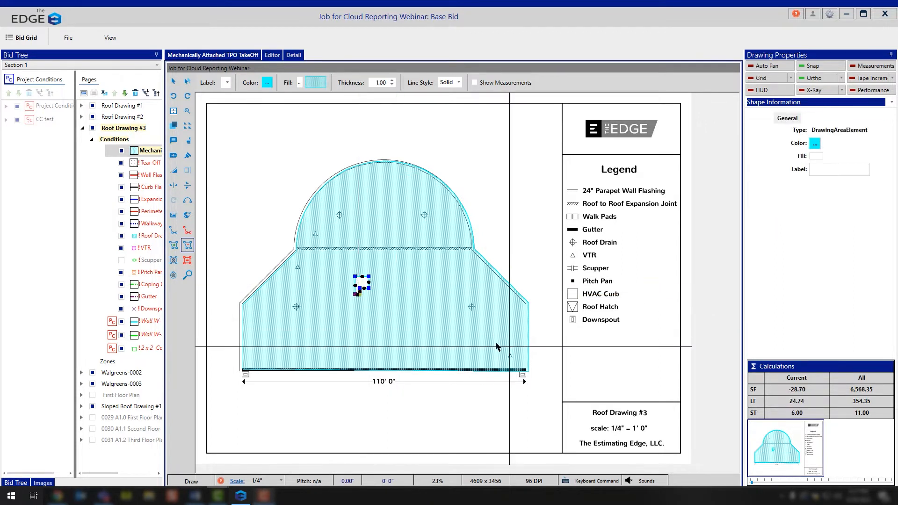
Step: Draw a TPO rectangle of about 561 SF outside the roof's upper left and deduct a rectangle of about 42 SF inside it
{"action": "left_click", "coordinate": [174, 262]}
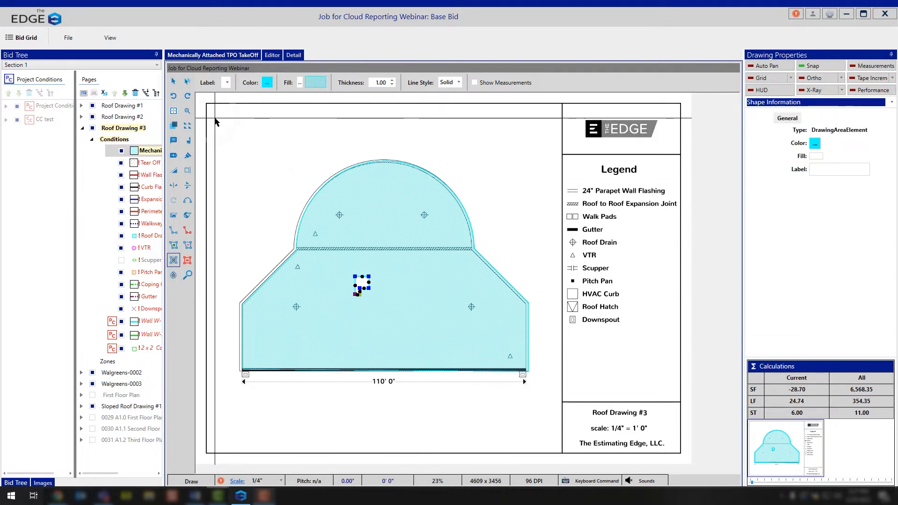
{"action": "left_click_drag", "start_coordinate": [214, 118], "coordinate": [269, 186]}
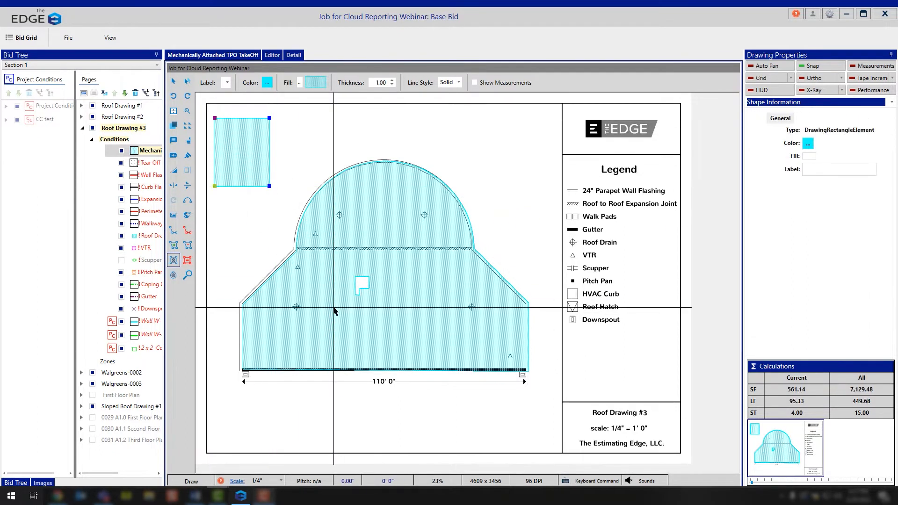
{"action": "left_click", "coordinate": [186, 261]}
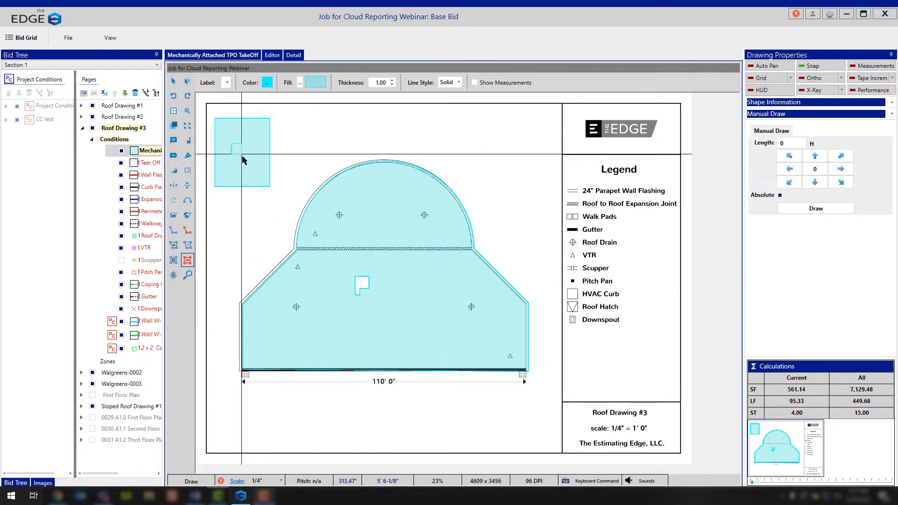
{"action": "left_click_drag", "start_coordinate": [243, 161], "coordinate": [249, 160]}
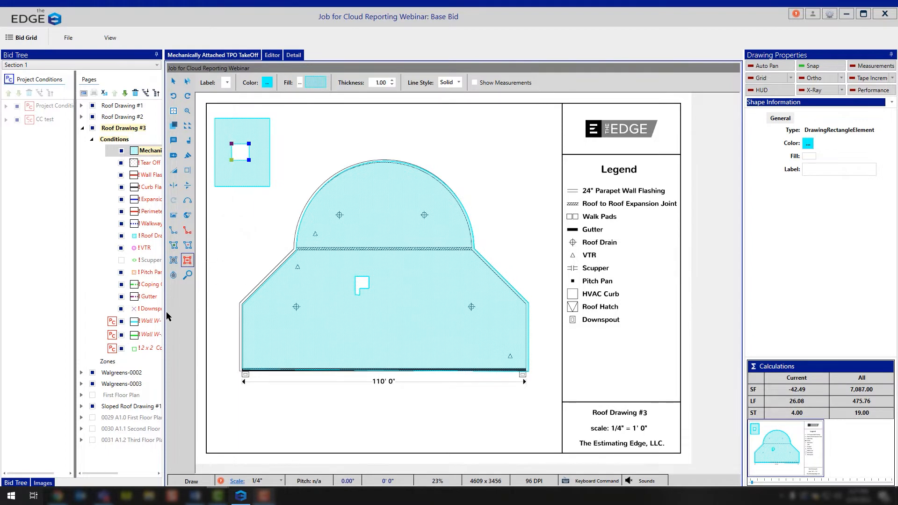
Step: Draw a Mechanically Attached TPO line about 109 ft long along the gutter edge from corner to corner and end the shape
{"action": "left_click", "coordinate": [148, 335]}
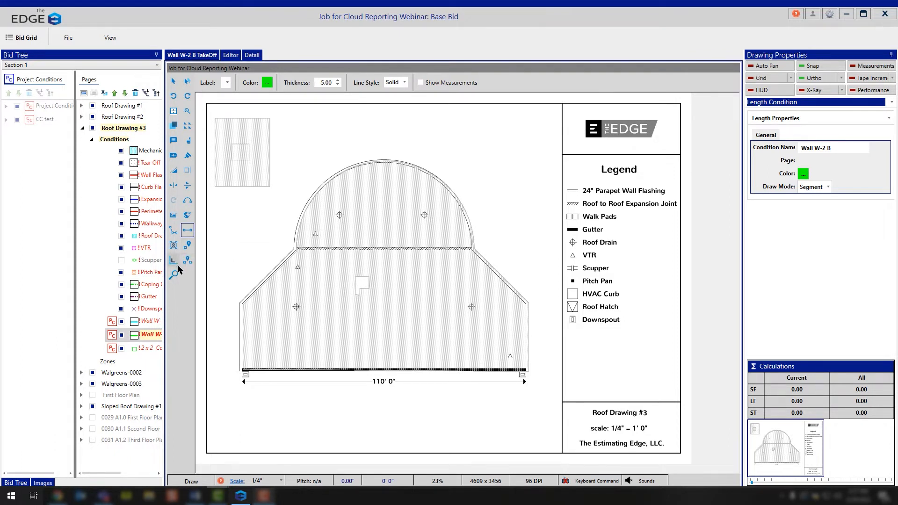
{"action": "left_click", "coordinate": [145, 153]}
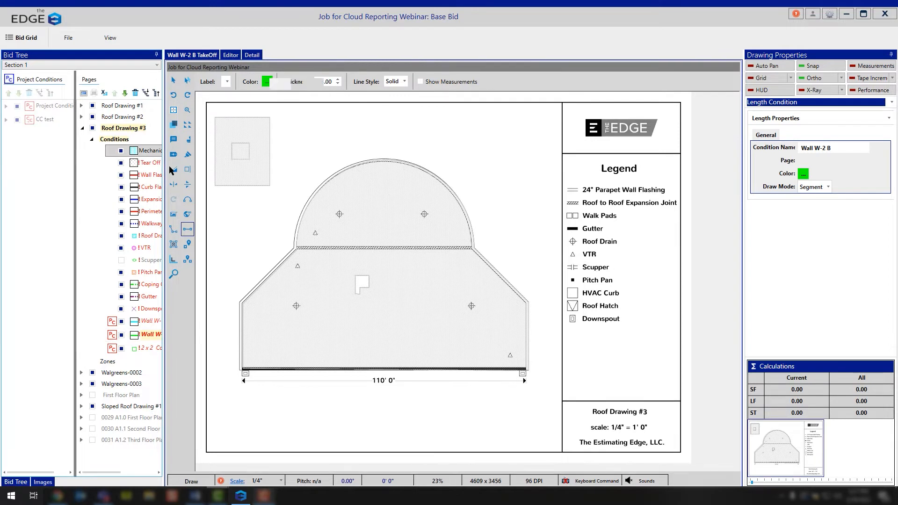
{"action": "left_click", "coordinate": [173, 232]}
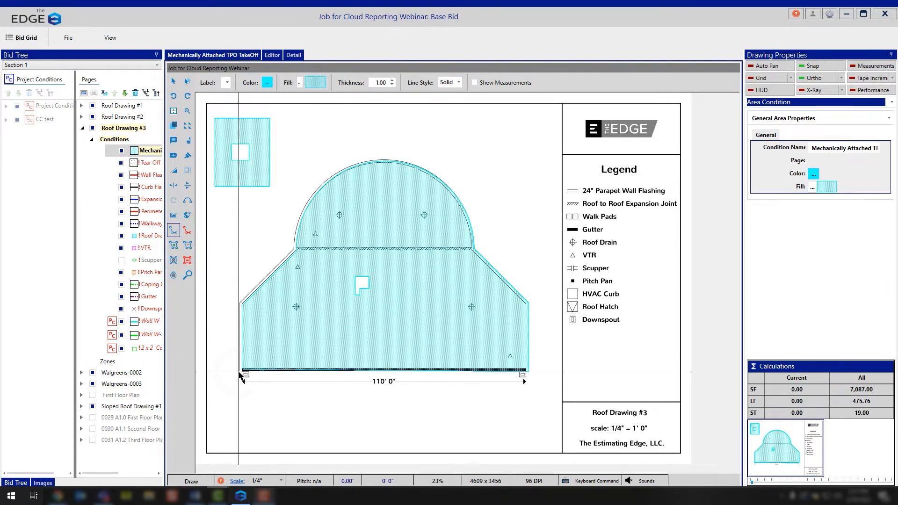
{"action": "left_click", "coordinate": [239, 373]}
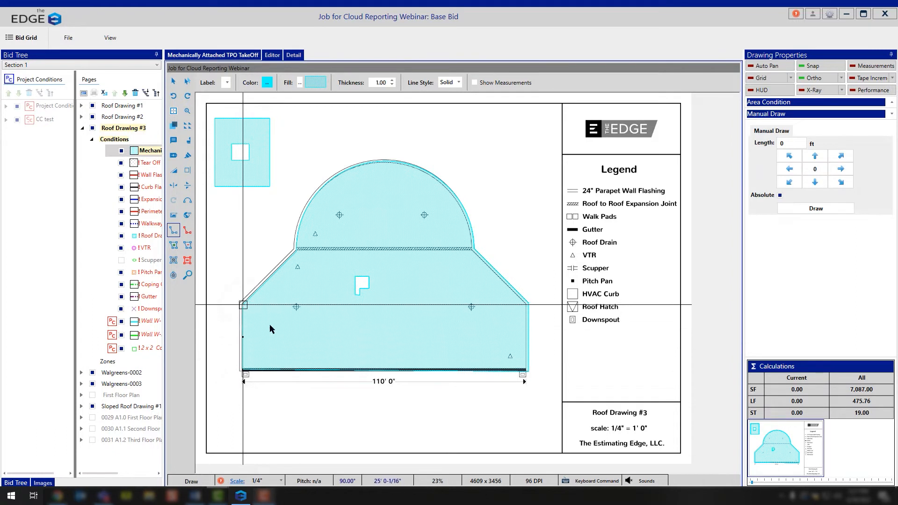
{"action": "left_click", "coordinate": [526, 370]}
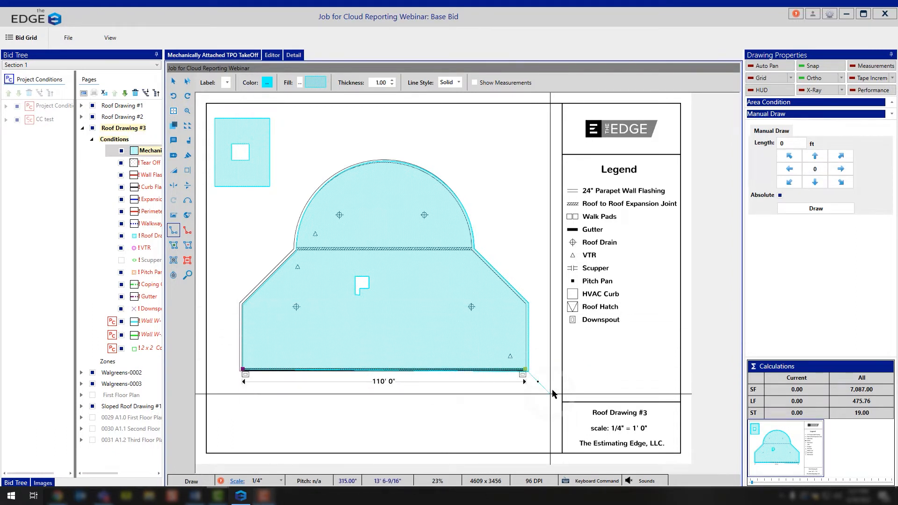
{"action": "right_click", "coordinate": [553, 391]}
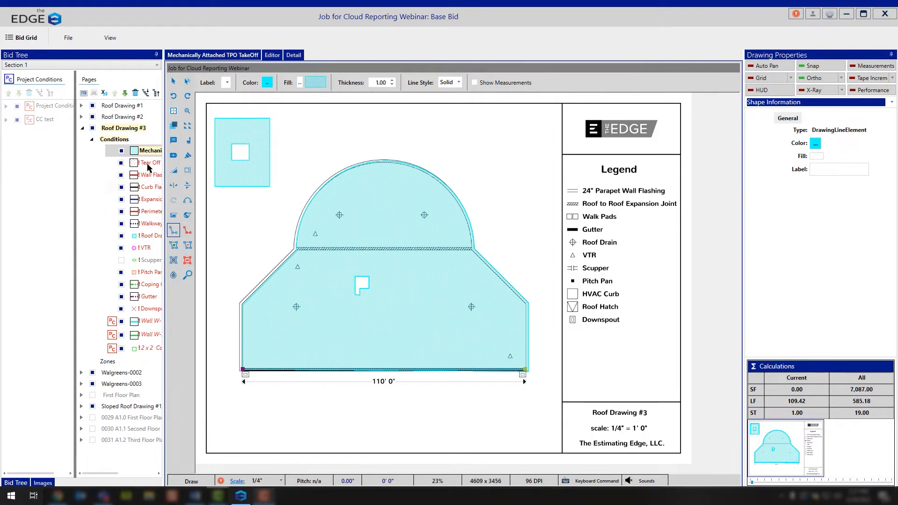
Step: Draw a single Wall W-2 B segment about 22 ft long horizontally below the small TPO rectangle
{"action": "left_click", "coordinate": [148, 335]}
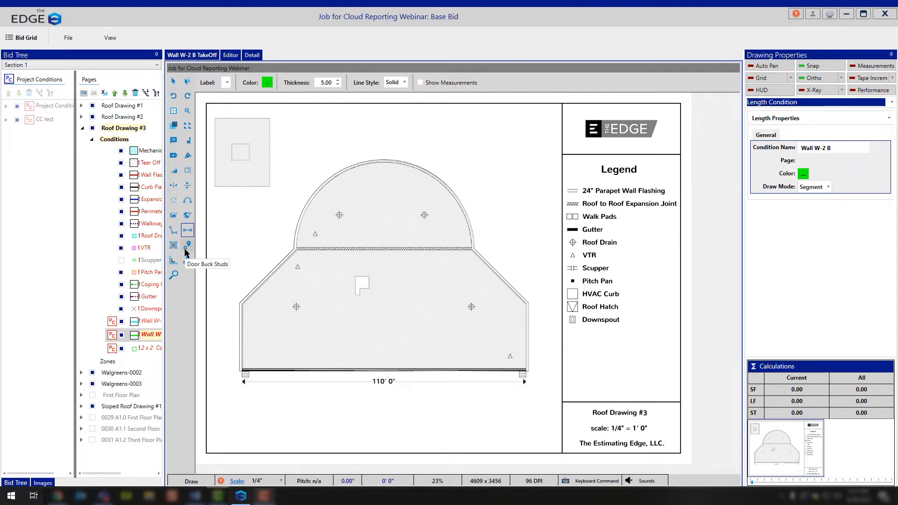
{"action": "left_click", "coordinate": [188, 231]}
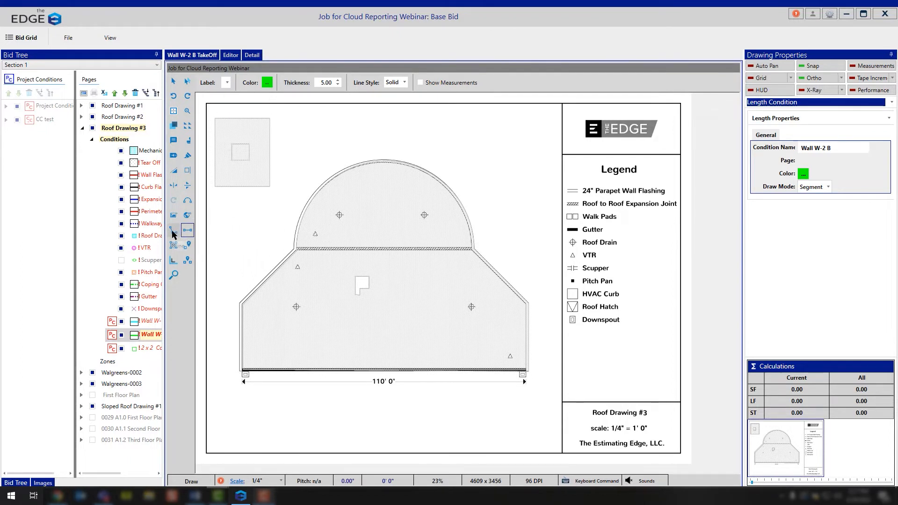
{"action": "left_click", "coordinate": [215, 196]}
{"action": "double_click", "coordinate": [270, 196]}
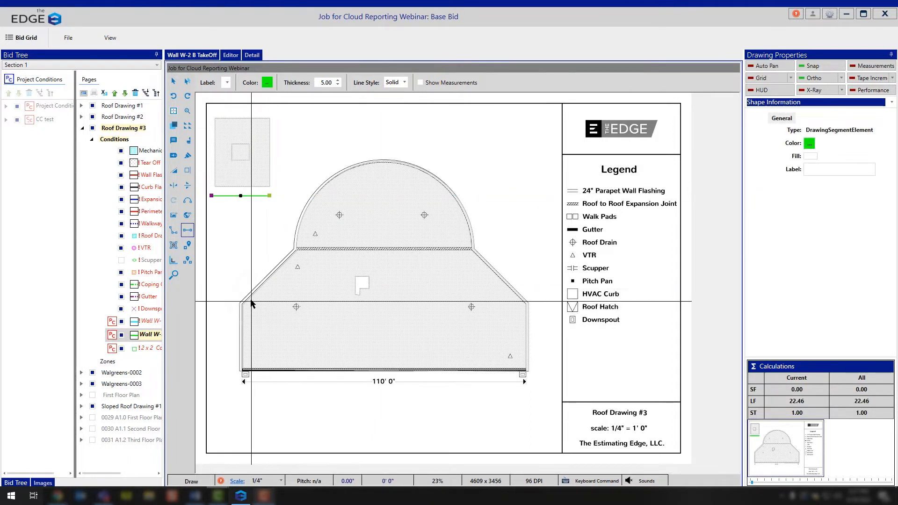
Step: Draw a continuous closed Wall W-2 B run of six sides, about 67 ft in total, below the single wall segment
{"action": "left_click", "coordinate": [174, 232]}
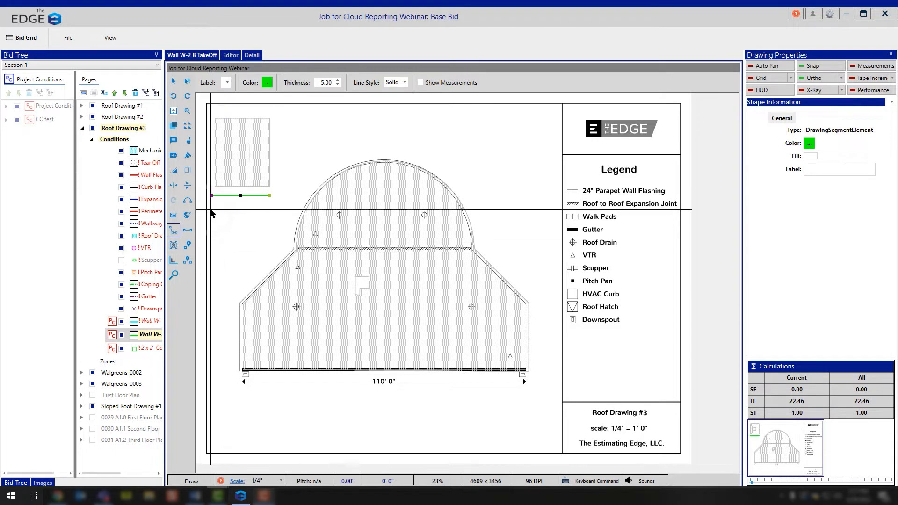
{"action": "left_click", "coordinate": [266, 209]}
{"action": "left_click", "coordinate": [266, 240]}
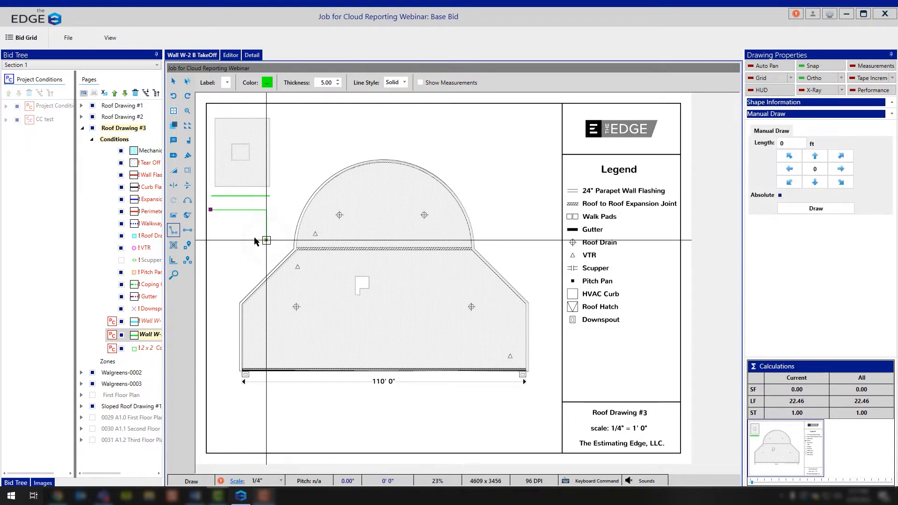
{"action": "left_click", "coordinate": [233, 240]}
{"action": "left_click", "coordinate": [239, 217]}
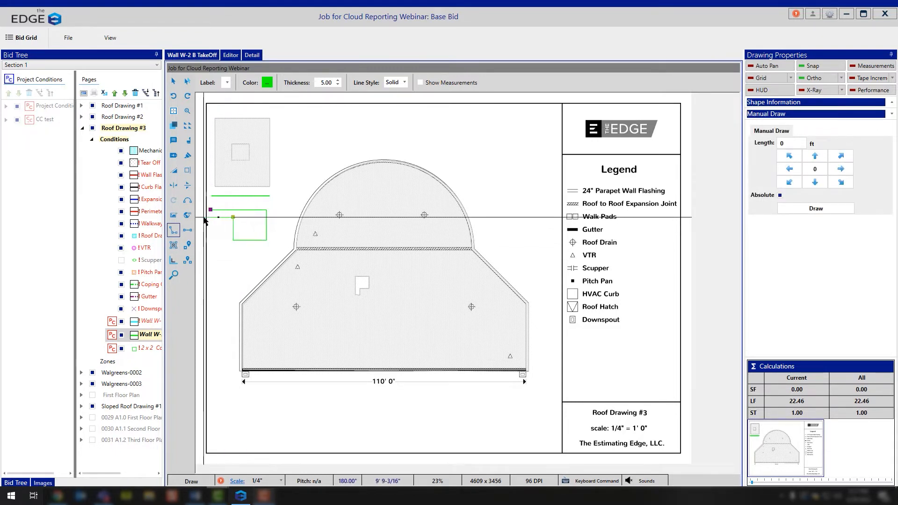
{"action": "left_click", "coordinate": [210, 217]}
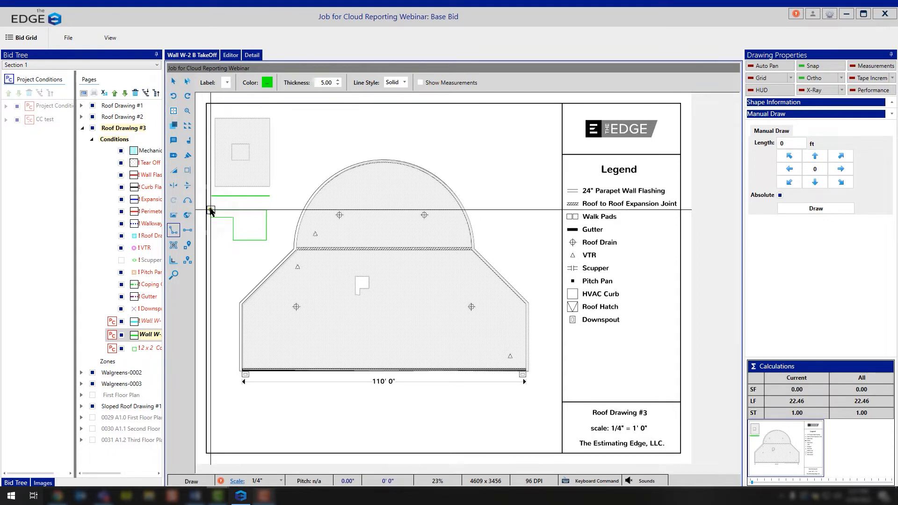
{"action": "left_click", "coordinate": [211, 210]}
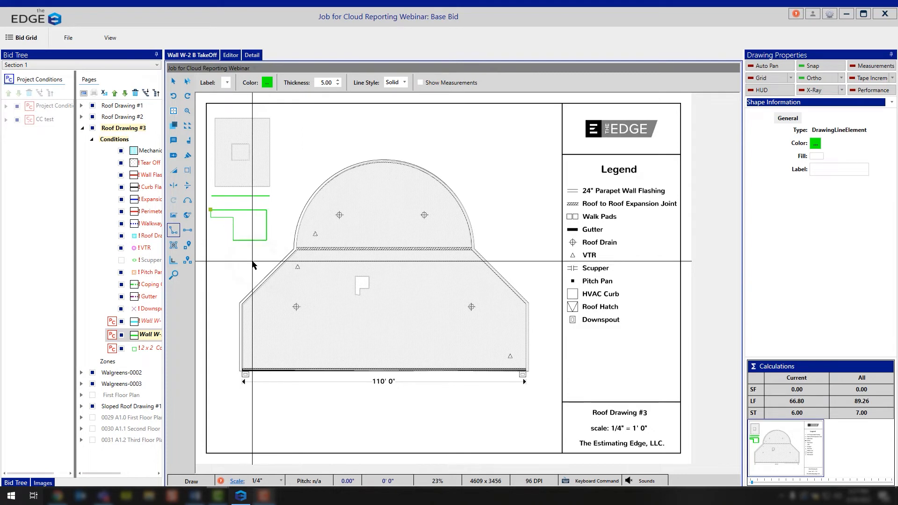
{"action": "right_click", "coordinate": [228, 231]}
{"action": "left_click", "coordinate": [213, 249]}
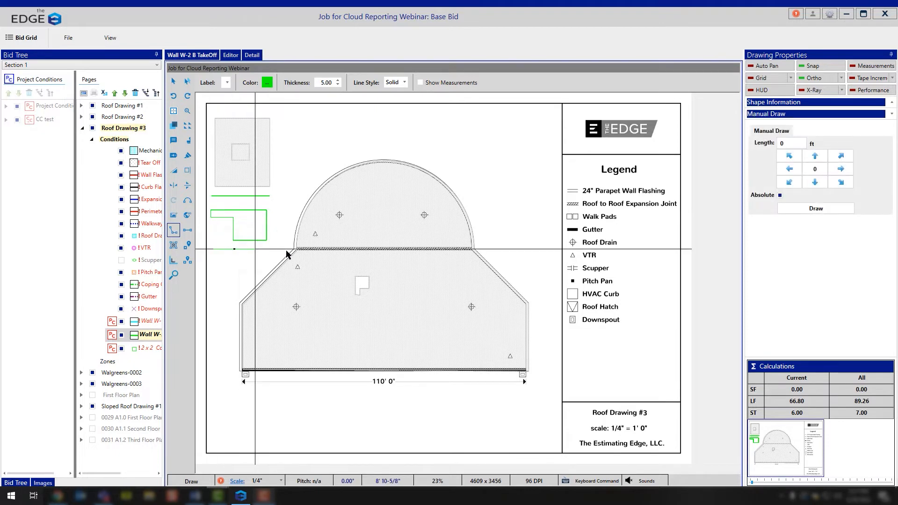
{"action": "right_click", "coordinate": [261, 249]}
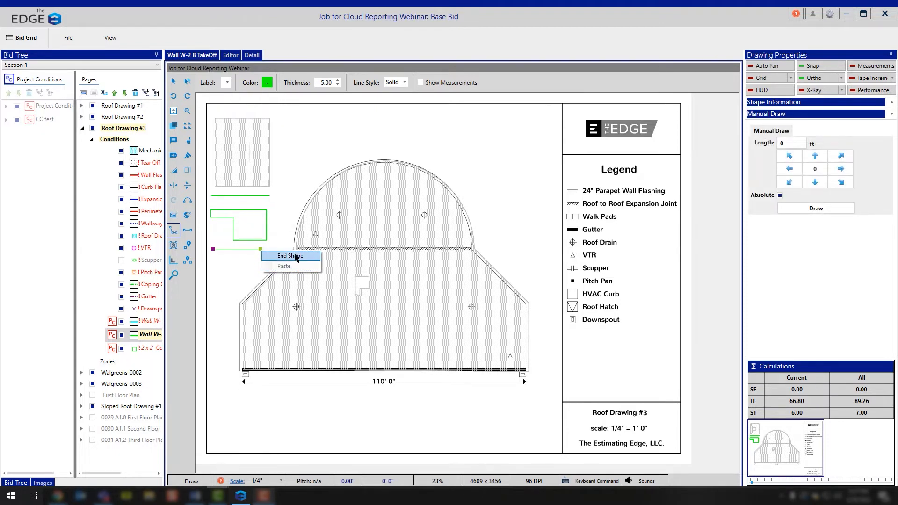
{"action": "left_click", "coordinate": [233, 275]}
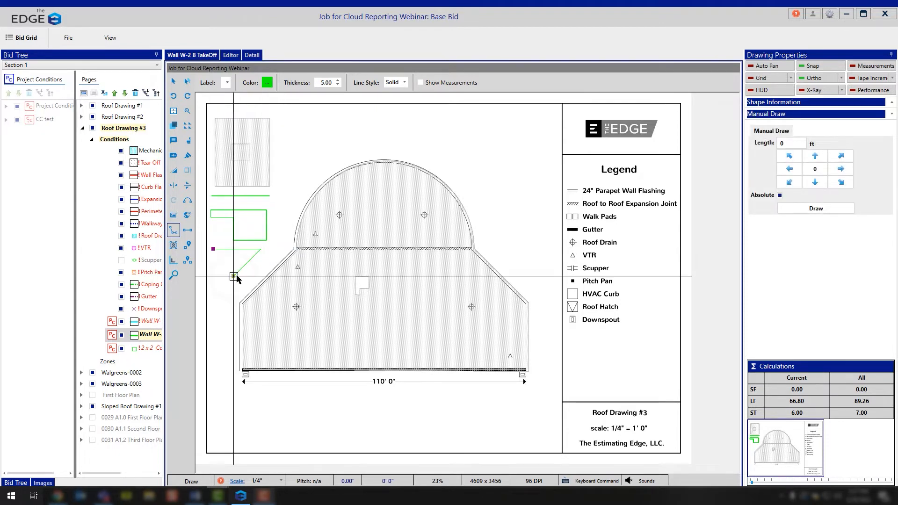
{"action": "key", "text": "ctrl+z"}
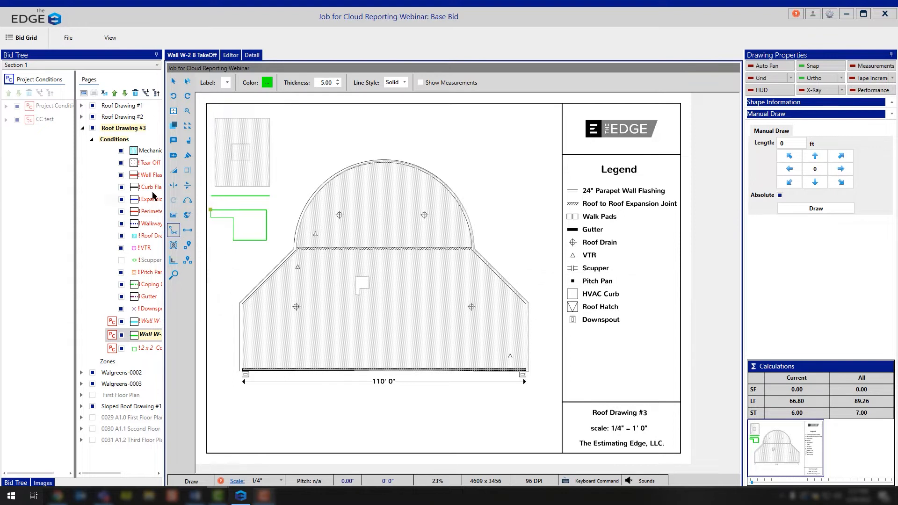
Step: Draw a Wall Flashing rectangle of about 38 ft total length on the lower roof, between the lower-left drain and the HVAC curb
{"action": "left_click", "coordinate": [146, 176]}
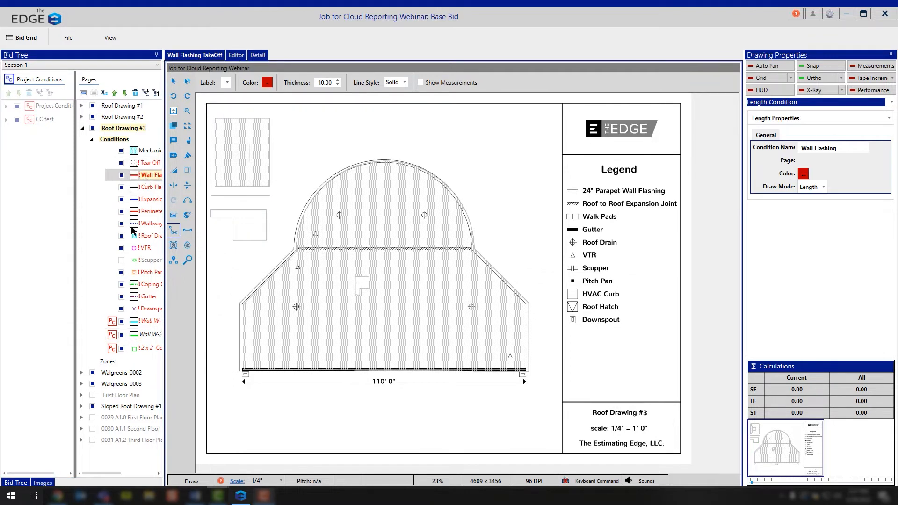
{"action": "left_click", "coordinate": [173, 246]}
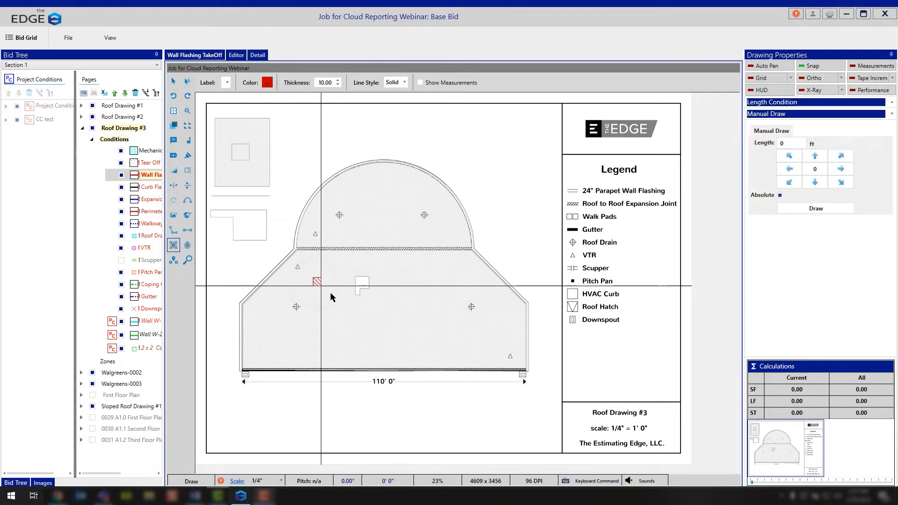
{"action": "left_click_drag", "start_coordinate": [330, 297], "coordinate": [339, 302]}
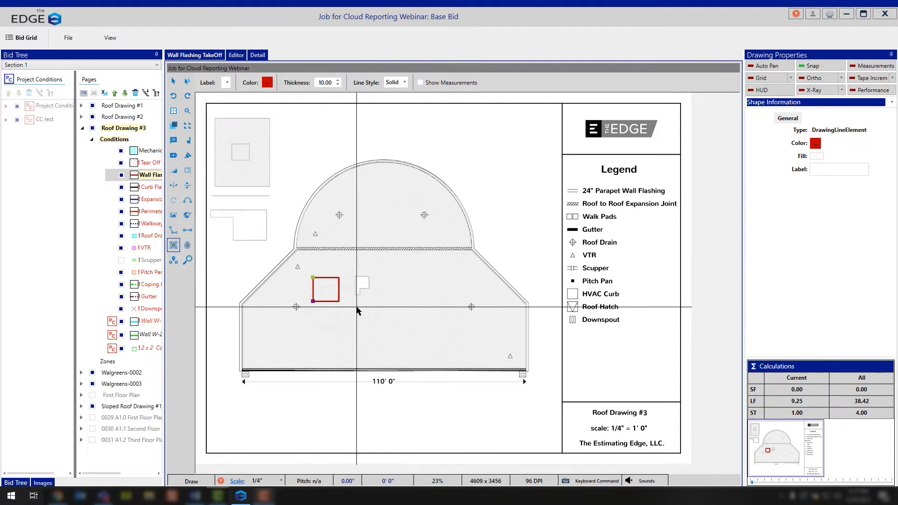
Step: Draw a Wall Flashing circle with a radius of about 13' 2-1/2" overlapping the peak of the domed roof
{"action": "left_click", "coordinate": [189, 247]}
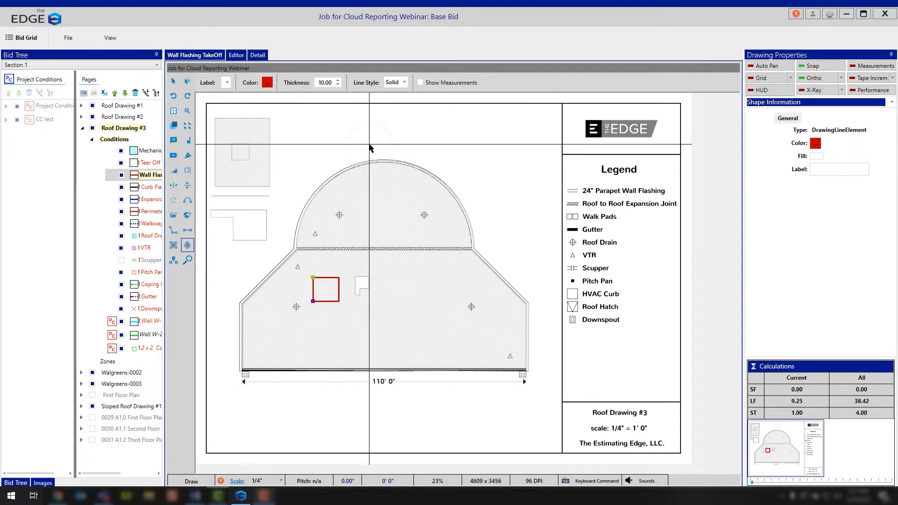
{"action": "left_click", "coordinate": [436, 143]}
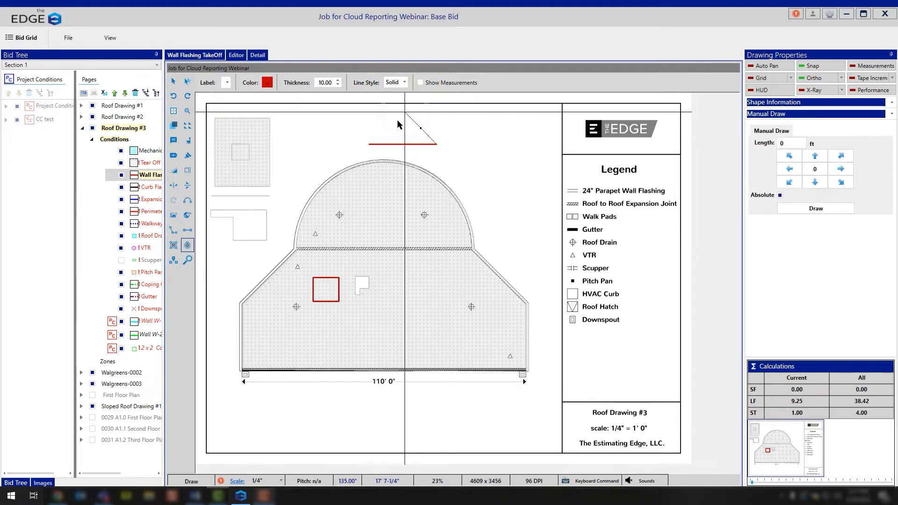
{"action": "left_click", "coordinate": [405, 115]}
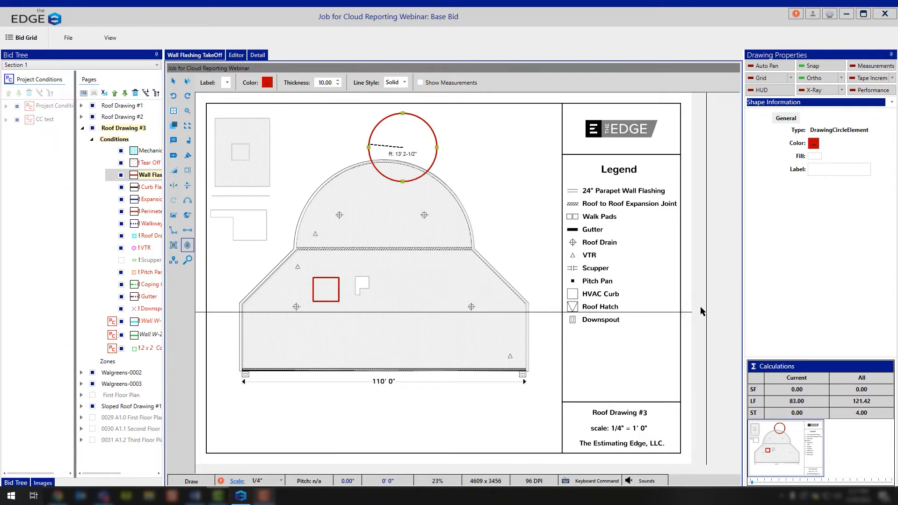
Step: Select the Wall Flashing circle and the main Mechanically Attached TPO area to check each shape's individual quantities, and clear the selection
{"action": "left_click", "coordinate": [172, 82]}
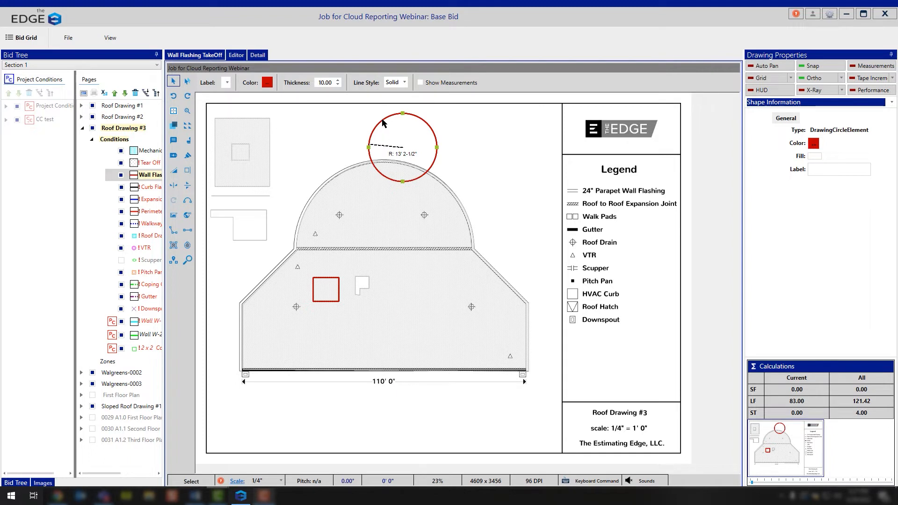
{"action": "left_click", "coordinate": [381, 252]}
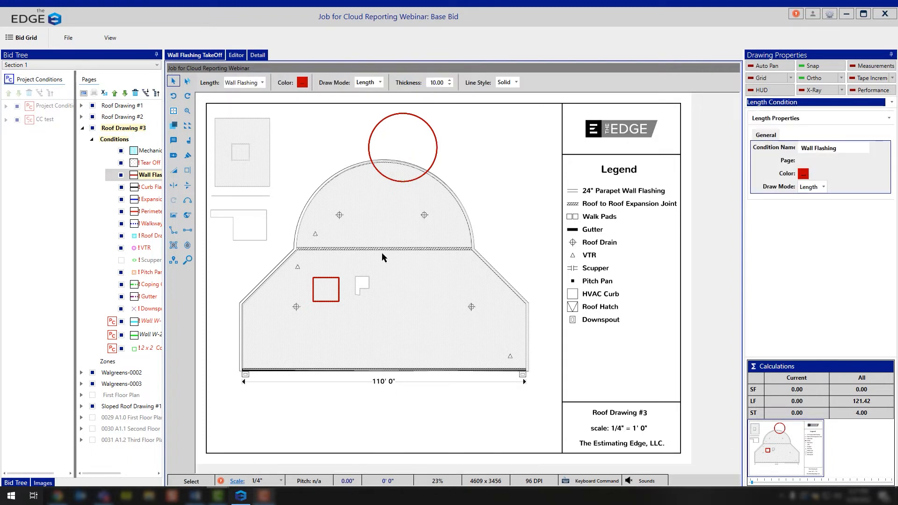
{"action": "left_click", "coordinate": [432, 135]}
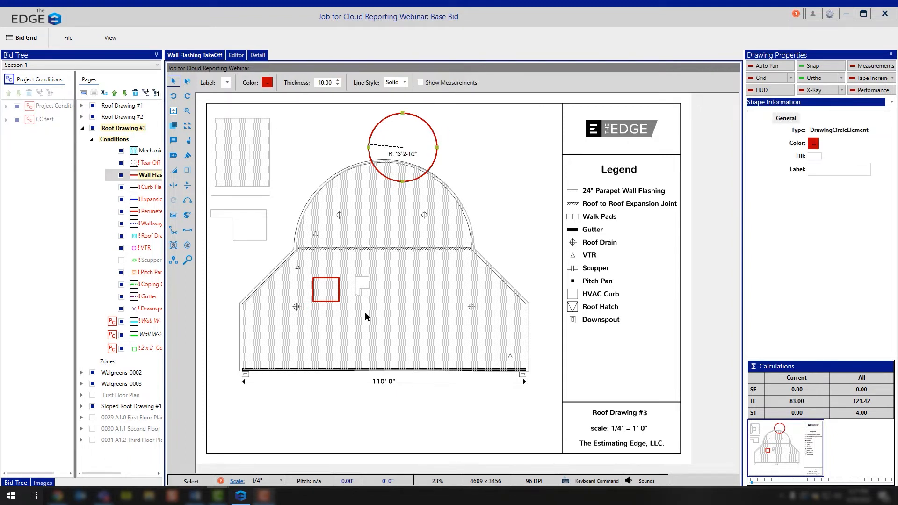
{"action": "left_click", "coordinate": [155, 157]}
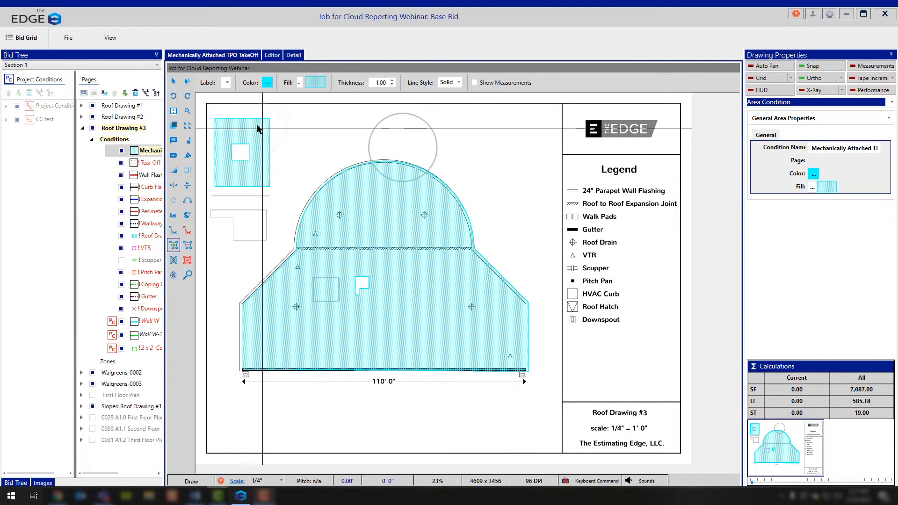
{"action": "left_click", "coordinate": [173, 81]}
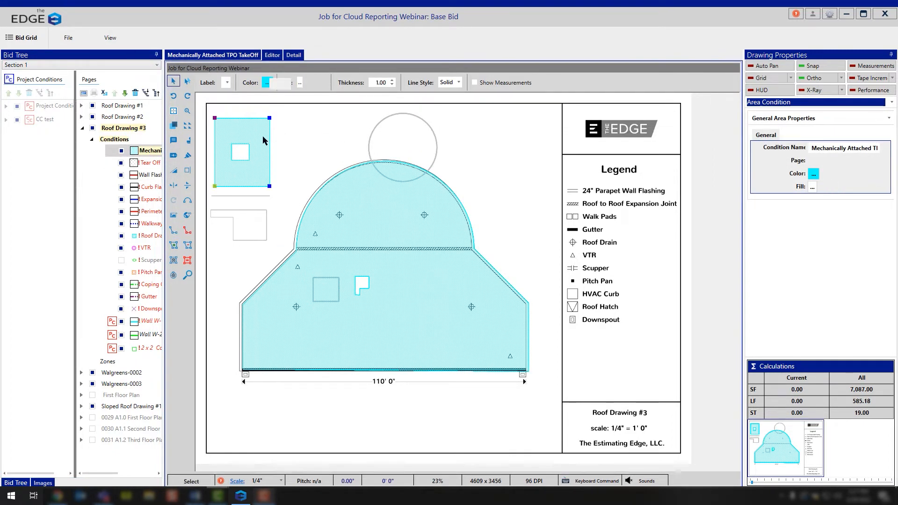
{"action": "left_click", "coordinate": [341, 213]}
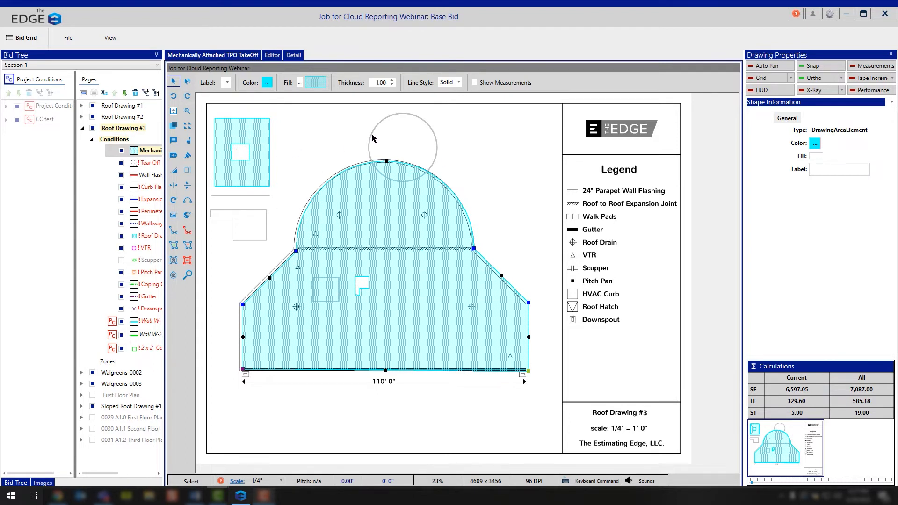
{"action": "key", "text": "Escape"}
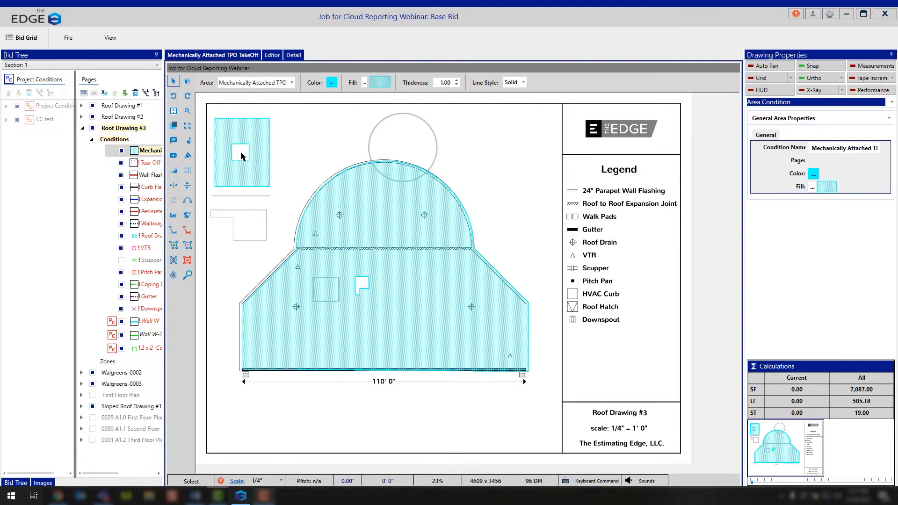
Step: Delete the Wall Flashing circle at the peak of the domed roof
{"action": "left_click", "coordinate": [151, 176]}
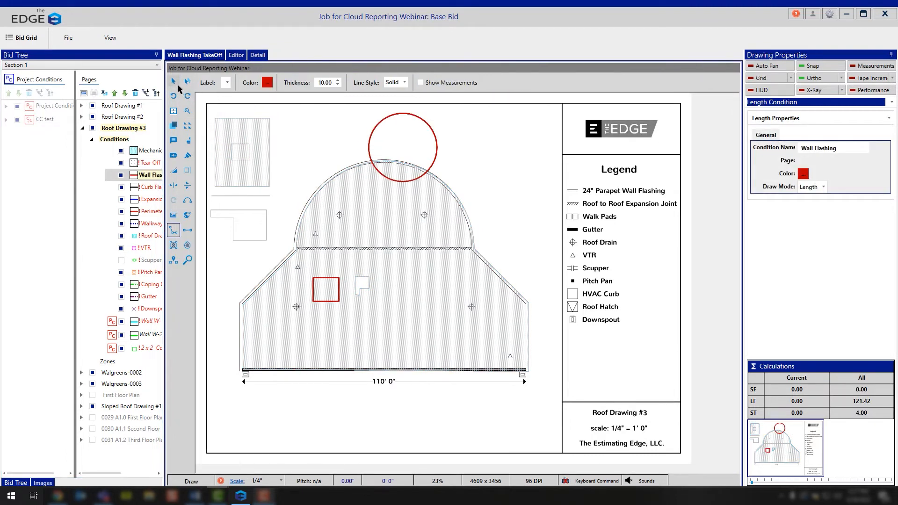
{"action": "left_click", "coordinate": [174, 81]}
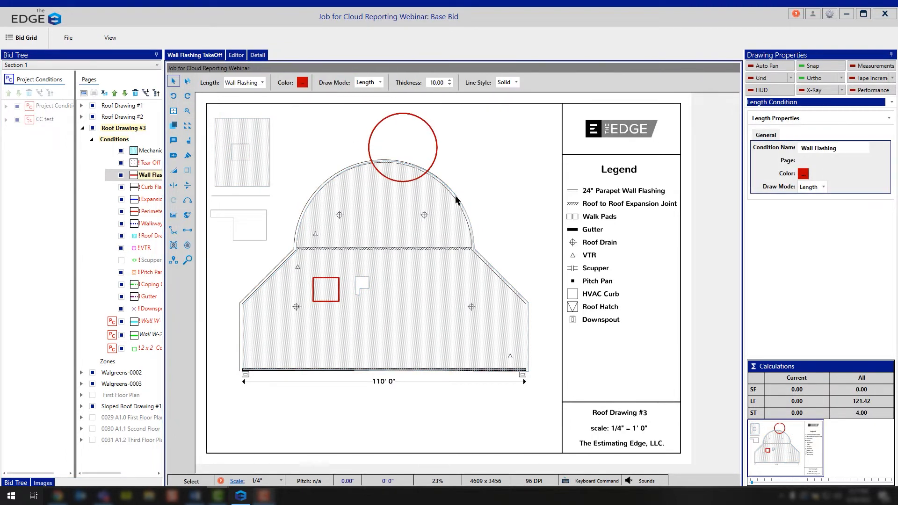
{"action": "left_click", "coordinate": [436, 150]}
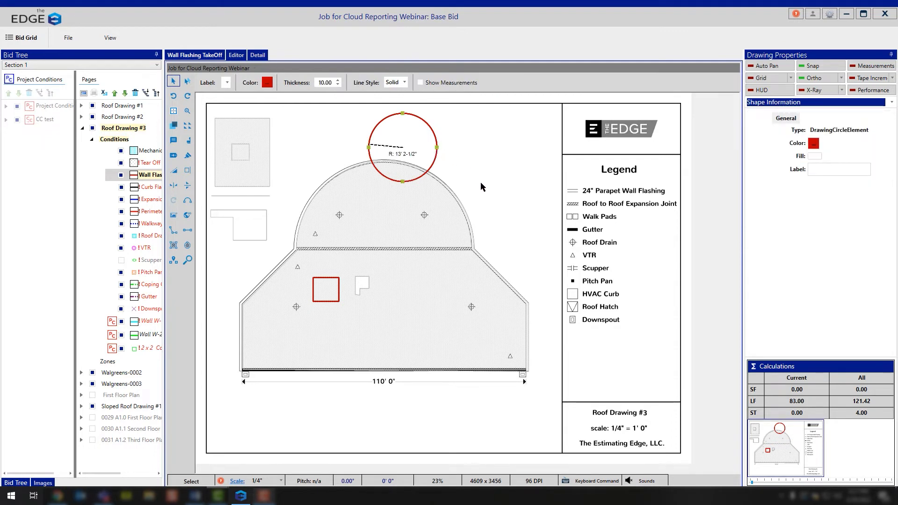
{"action": "key", "text": "Delete"}
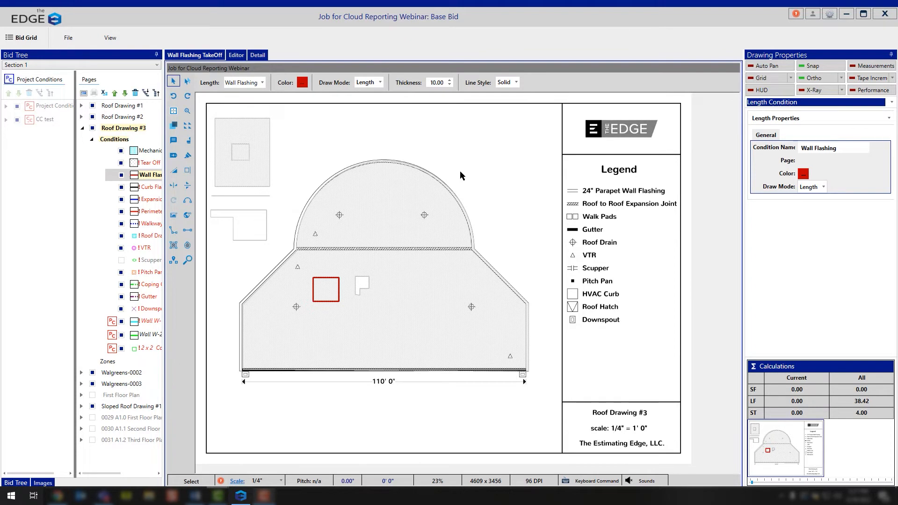
Step: Delete all shapes outside the roof's upper left across conditions: the TPO rectangle with its deduct, the wall segment and the six-sided wall run
{"action": "left_click", "coordinate": [153, 158]}
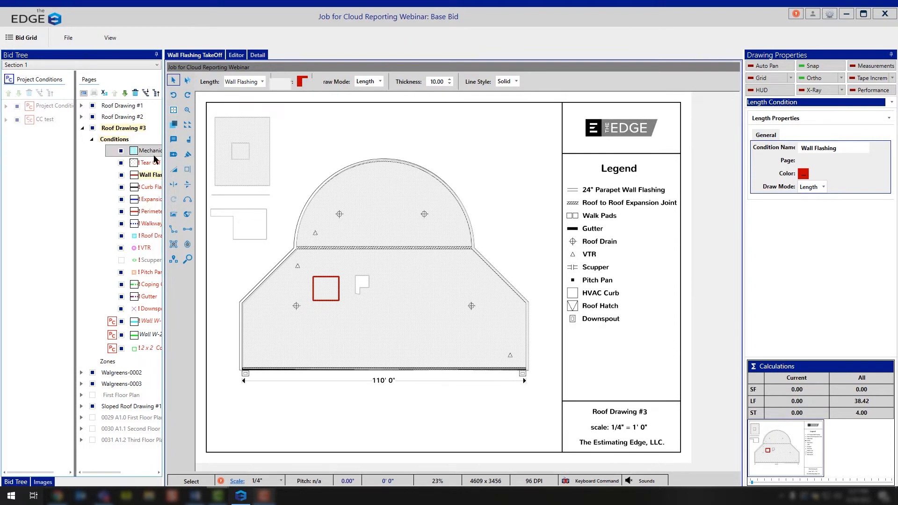
{"action": "left_click", "coordinate": [189, 83]}
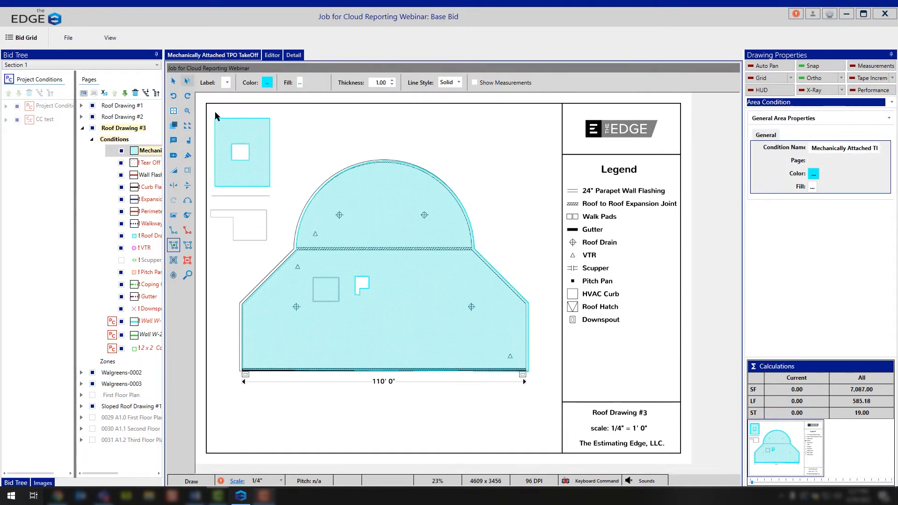
{"action": "mouse_move", "coordinate": [207, 87]}
{"action": "left_mouse_down"}
{"action": "mouse_move", "coordinate": [275, 193]}
{"action": "mouse_move", "coordinate": [282, 236]}
{"action": "left_mouse_up"}
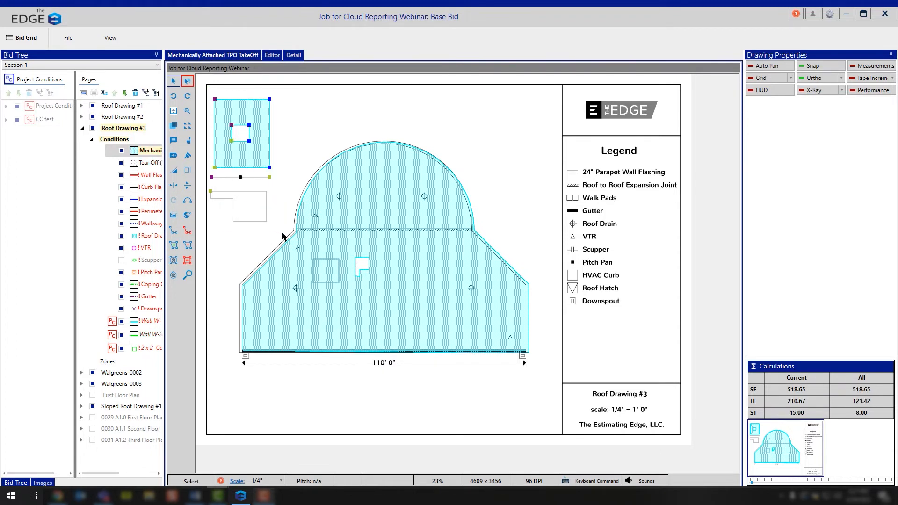
{"action": "key", "text": "Delete"}
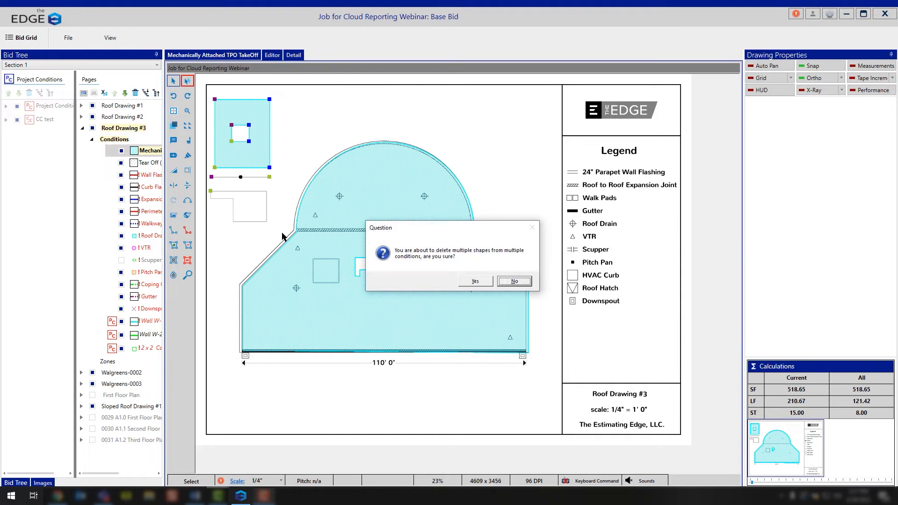
{"action": "left_click", "coordinate": [489, 285]}
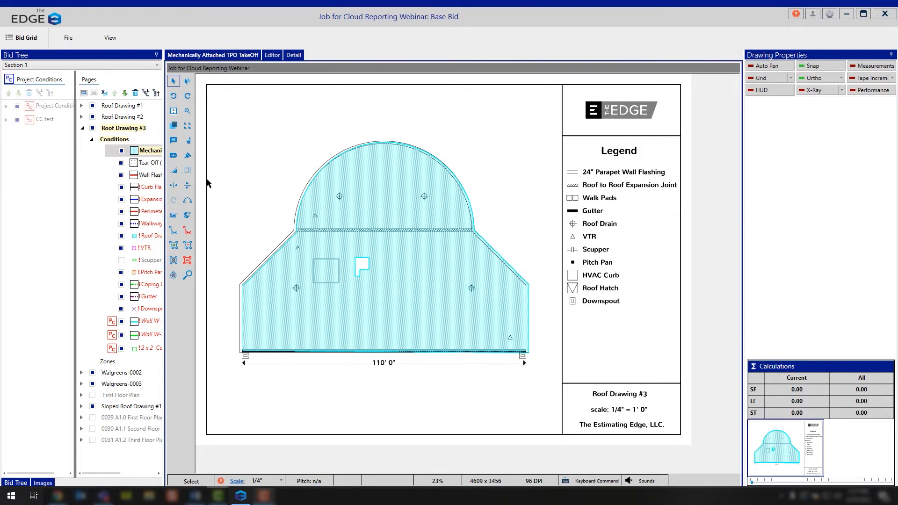
Step: Copy the Wall Flashing rectangle and place two duplicates in a row to the right of the HVAC curb
{"action": "left_click", "coordinate": [150, 174]}
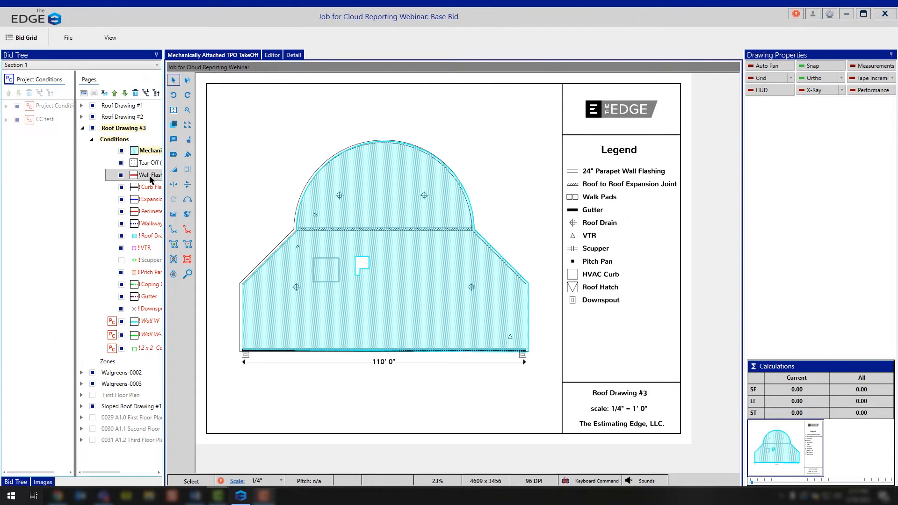
{"action": "left_click", "coordinate": [173, 81]}
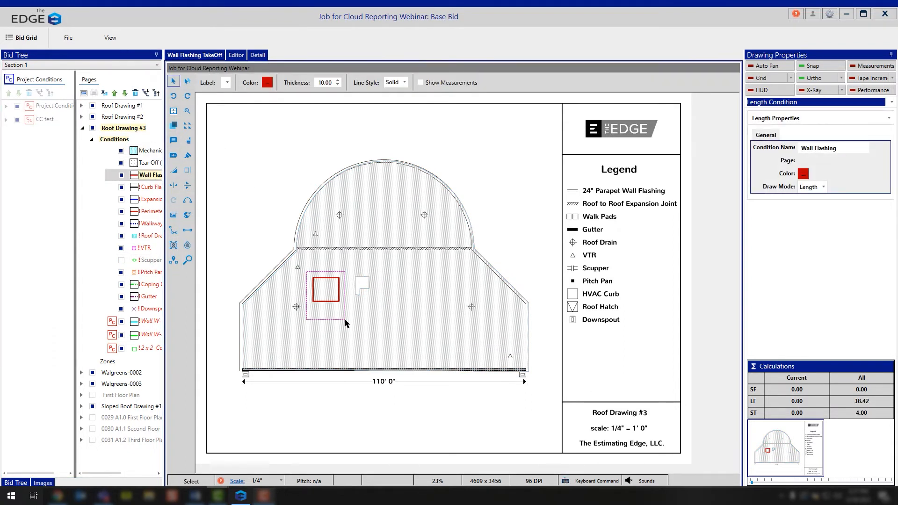
{"action": "left_click_drag", "start_coordinate": [345, 320], "coordinate": [344, 320]}
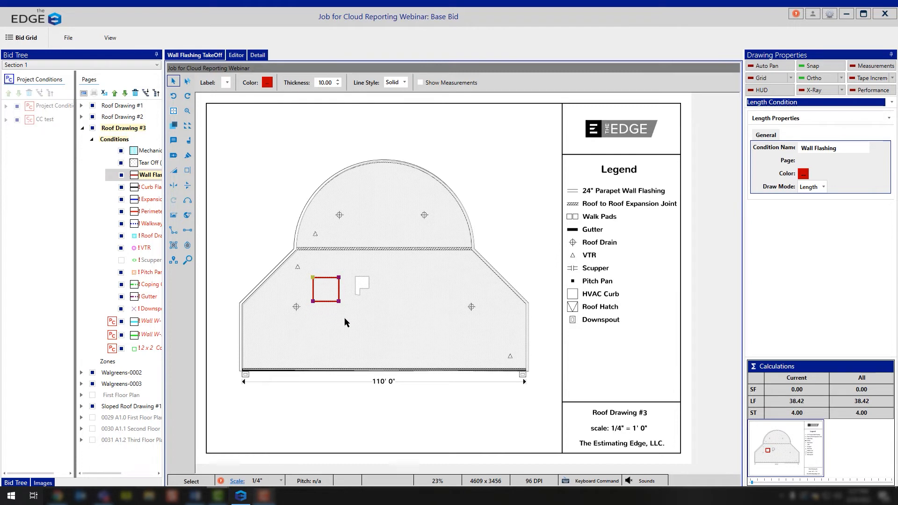
{"action": "left_click", "coordinate": [189, 126]}
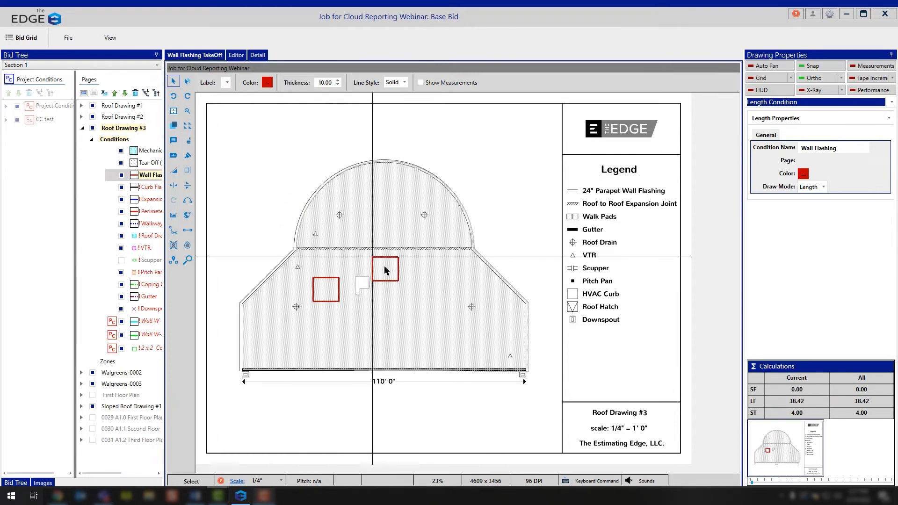
{"action": "left_click", "coordinate": [392, 280]}
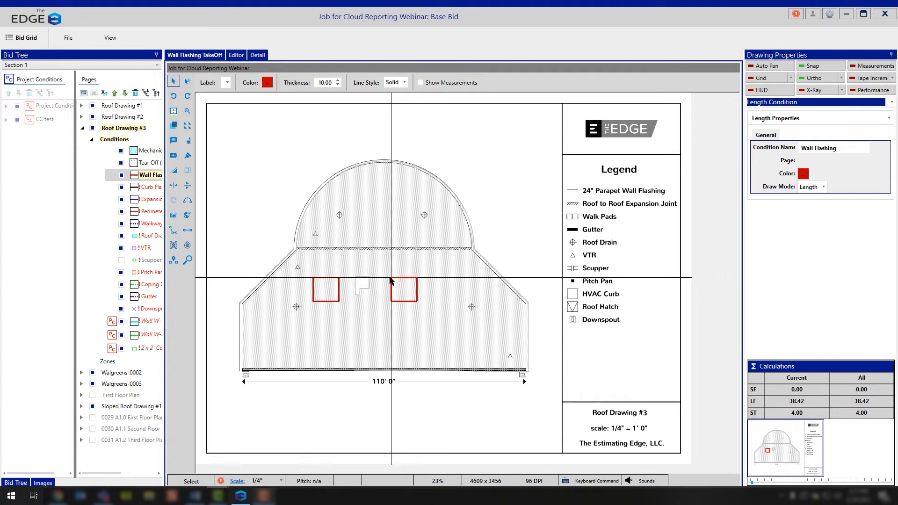
{"action": "left_click", "coordinate": [446, 276]}
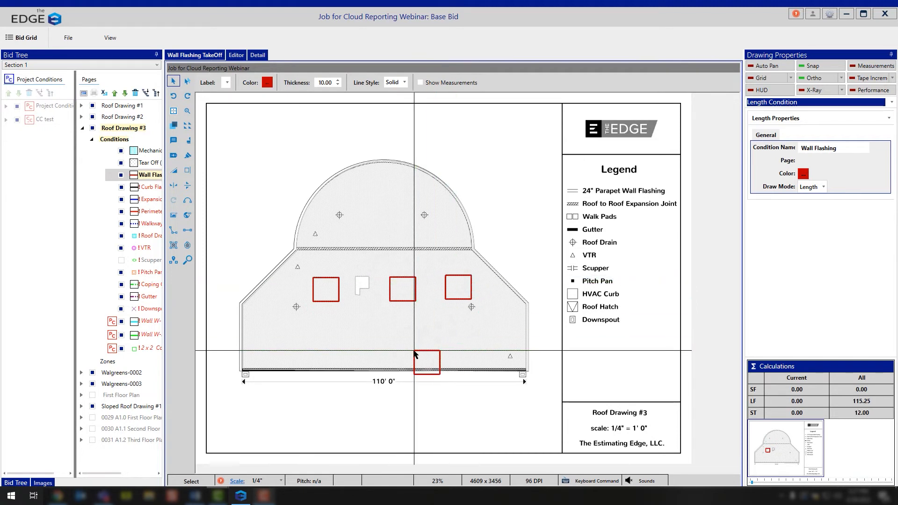
{"action": "key", "text": "Escape"}
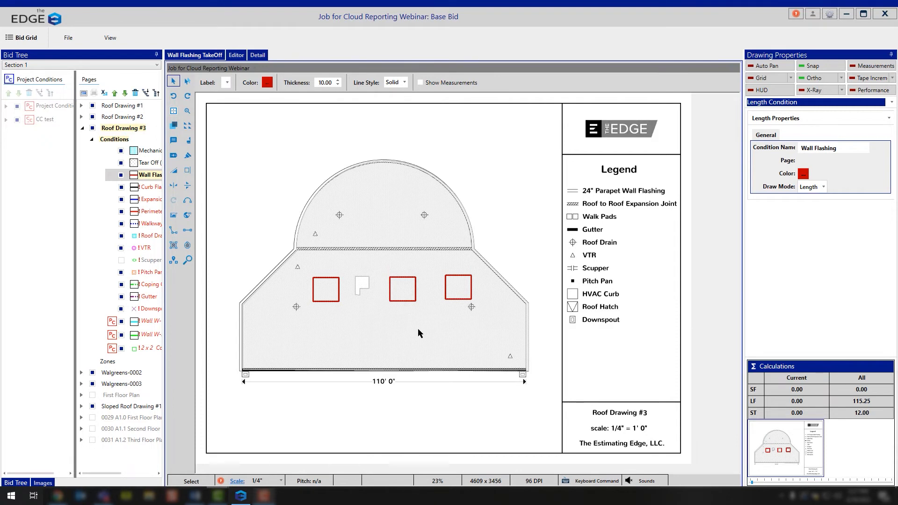
Step: Undo the placement of the rightmost Wall Flashing rectangle, keeping the original and the first copy
{"action": "left_click", "coordinate": [174, 97]}
{"action": "left_click", "coordinate": [174, 97]}
{"action": "left_click", "coordinate": [174, 97]}
{"action": "left_click", "coordinate": [174, 96]}
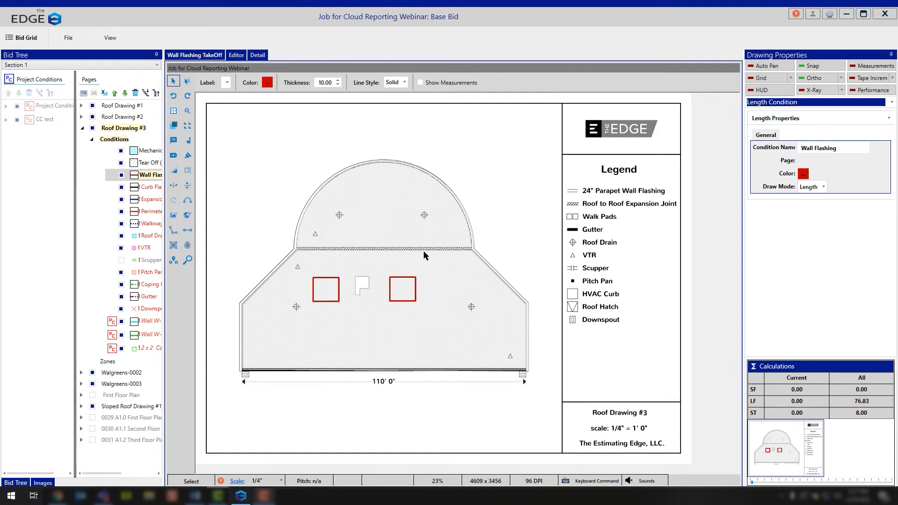
Step: Show the other conditions' shapes in color alongside Wall Flashing, and restore the single-condition display
{"action": "left_click", "coordinate": [174, 125]}
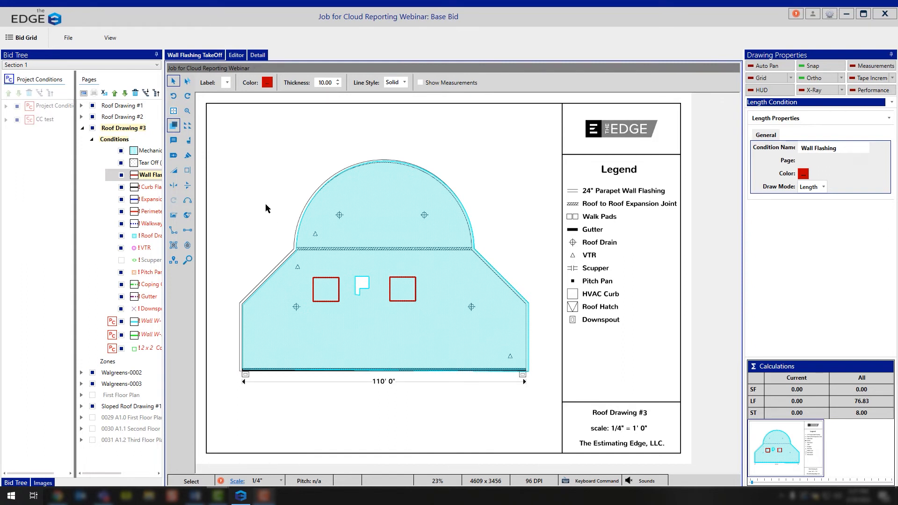
{"action": "left_click", "coordinate": [174, 125]}
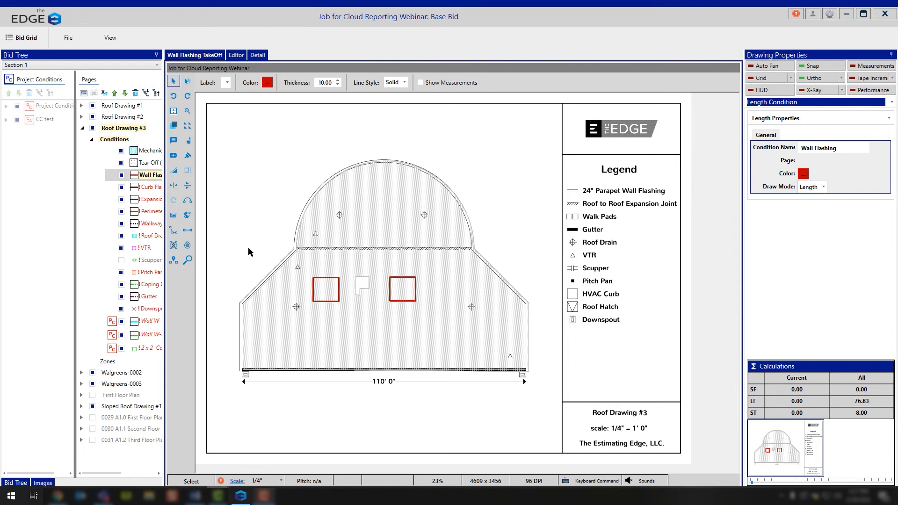
Step: Draw a measured line with arrows along the 110' 0" dimension below the gutter, from one end to the other
{"action": "left_click", "coordinate": [176, 173]}
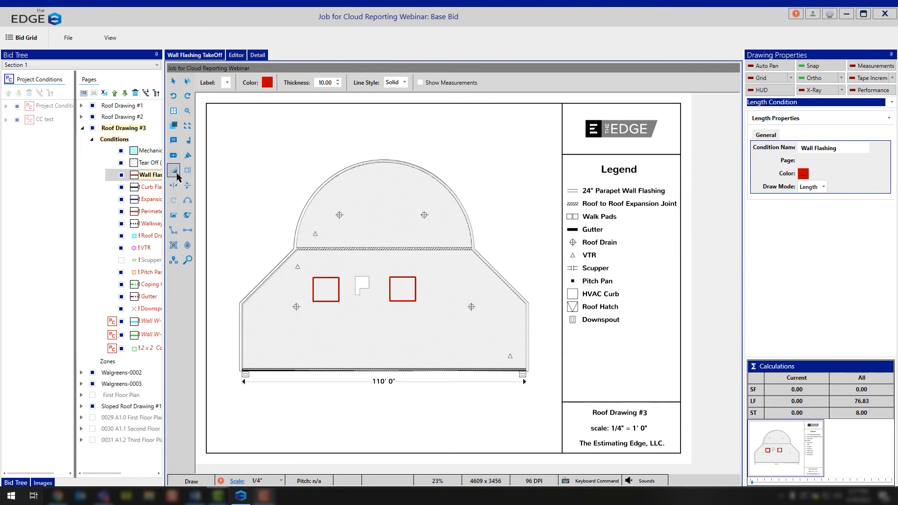
{"action": "left_click", "coordinate": [242, 383]}
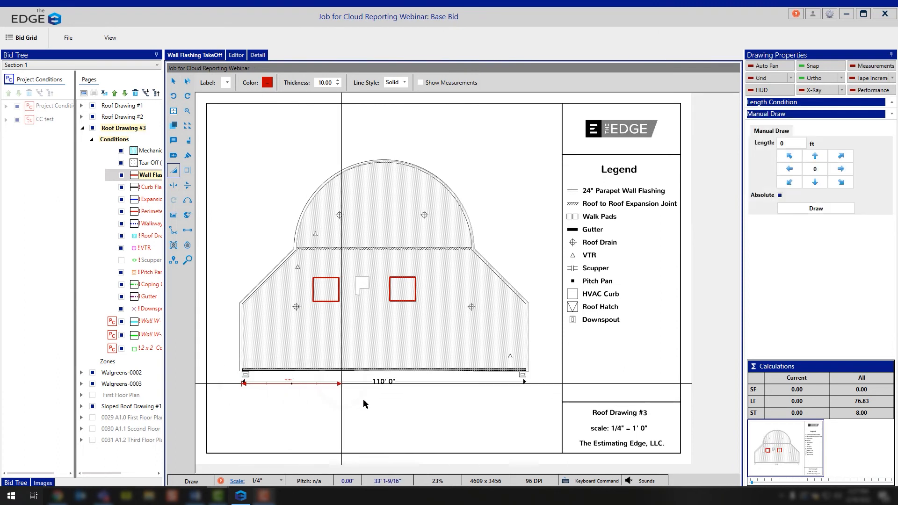
{"action": "left_click", "coordinate": [524, 384]}
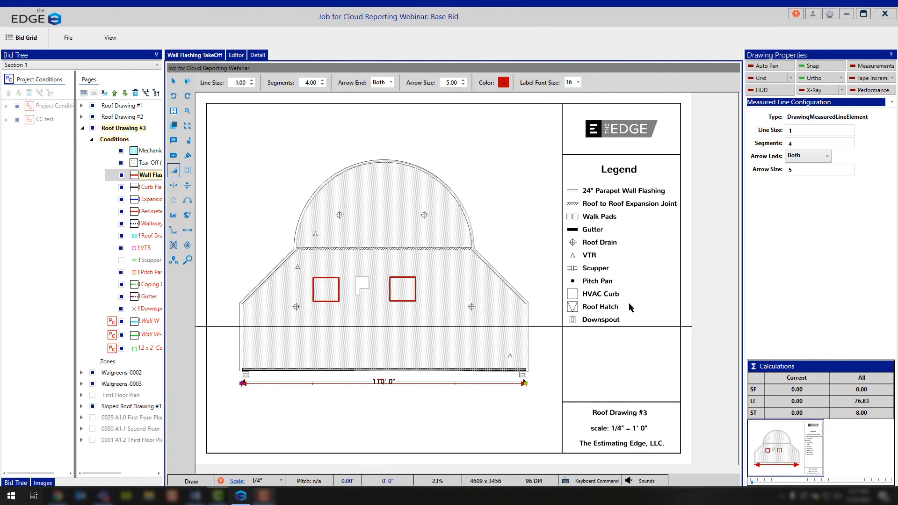
Step: Place two VTR count markers on the lower roof, one just below the lower-left drain and one below and left of the lower-right drain
{"action": "left_click", "coordinate": [145, 248]}
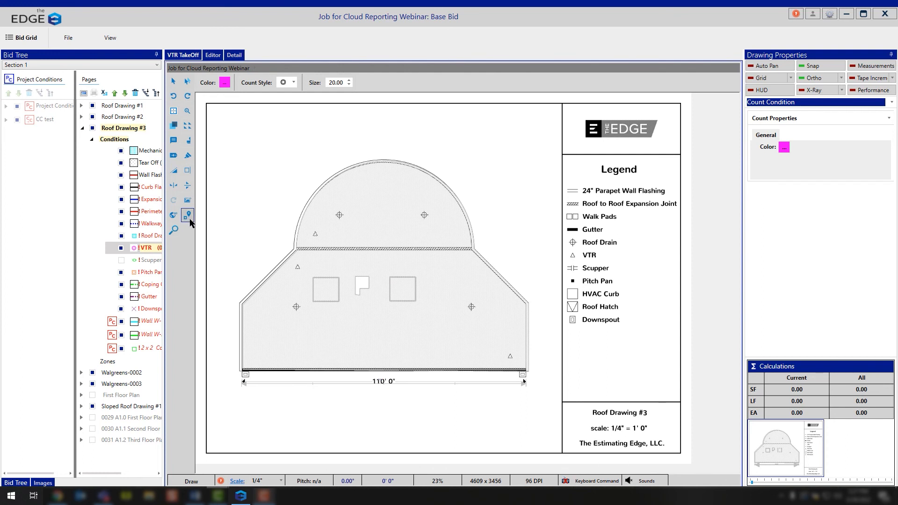
{"action": "left_click", "coordinate": [293, 318]}
{"action": "left_click", "coordinate": [447, 320]}
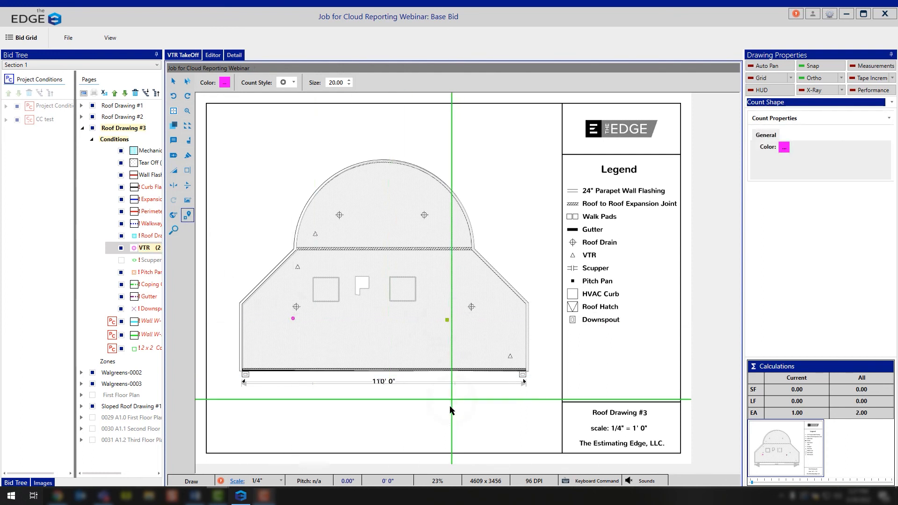